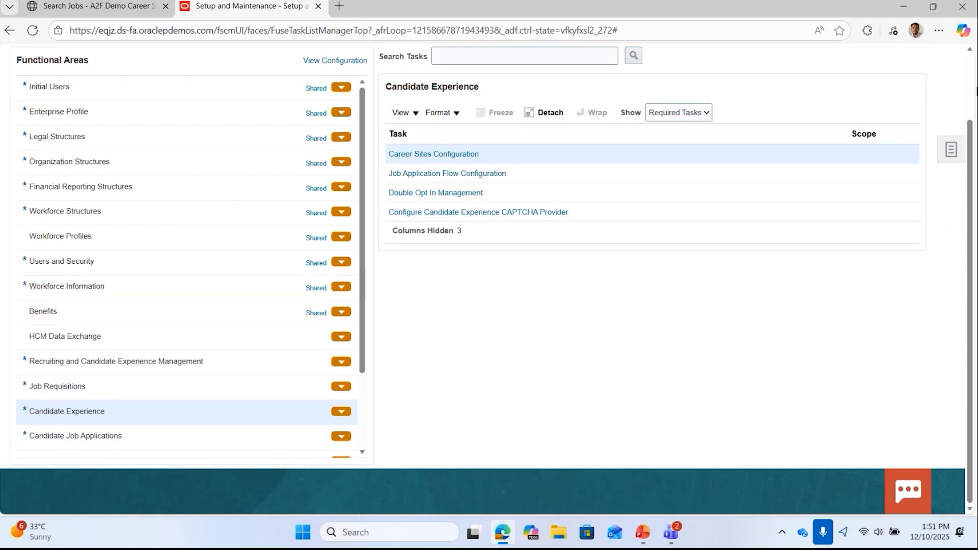
Step: Open the Job Requisition Templates task in the Job Requisitions functional area
scroll(975, 90, up, 2)
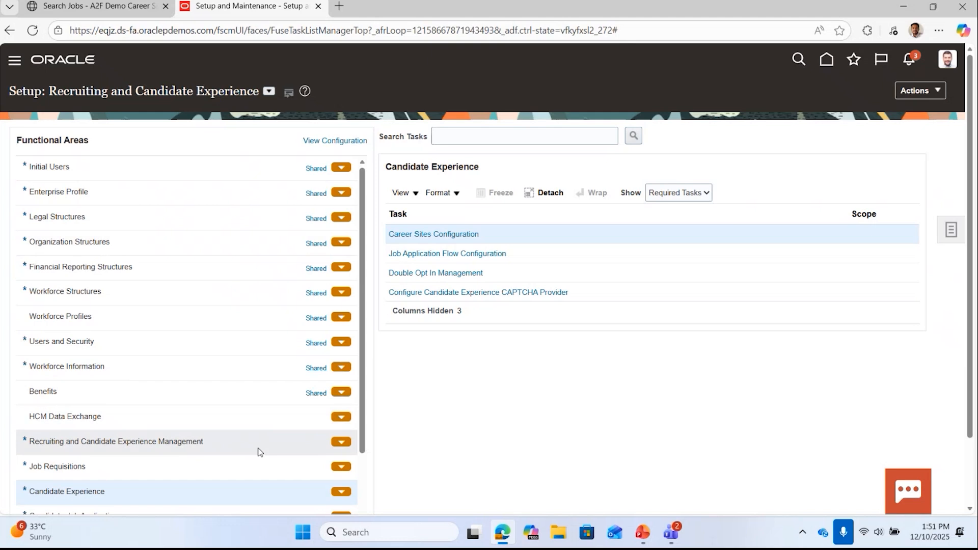
click(251, 467)
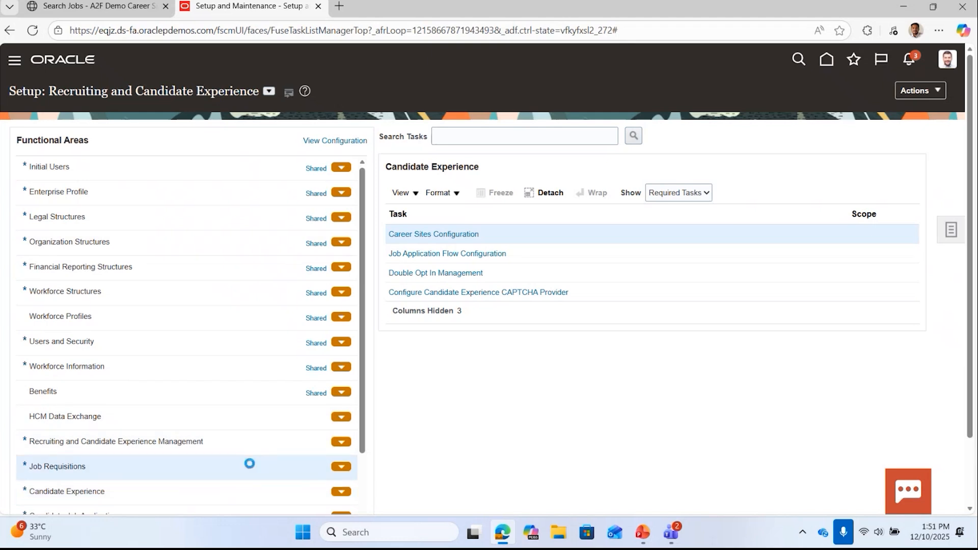
scroll(621, 492, down, 2)
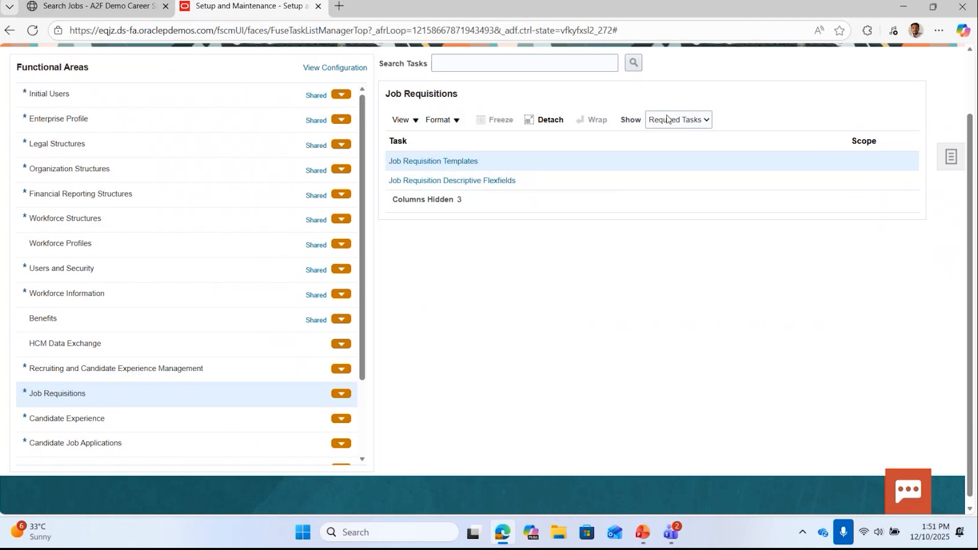
click(446, 161)
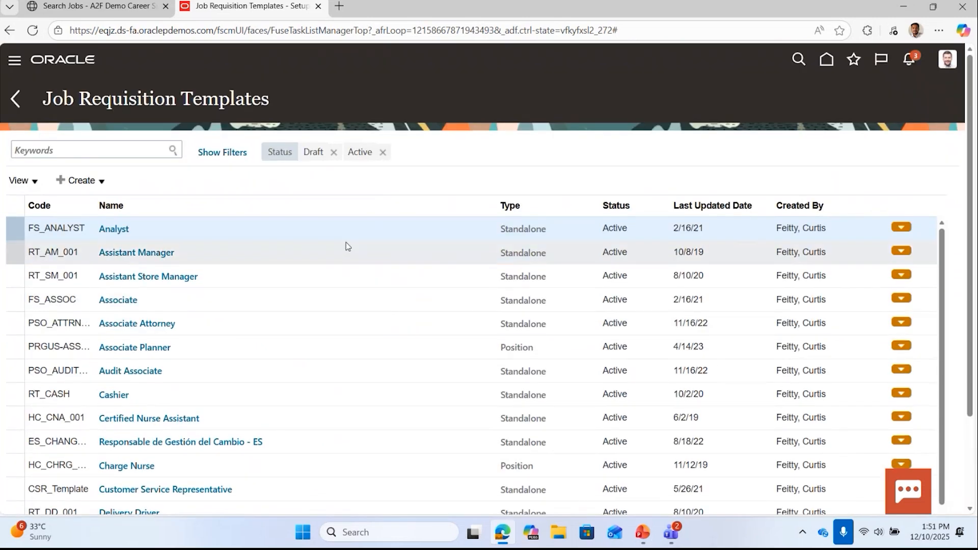
Step: Start creating a standalone job requisition template from the template list
drag(976, 179, 976, 282)
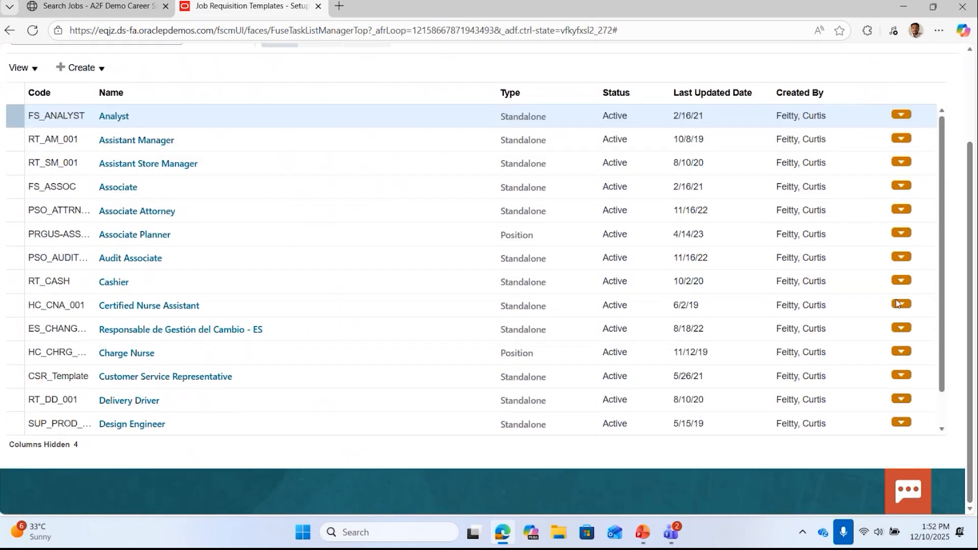
drag(943, 283, 939, 262)
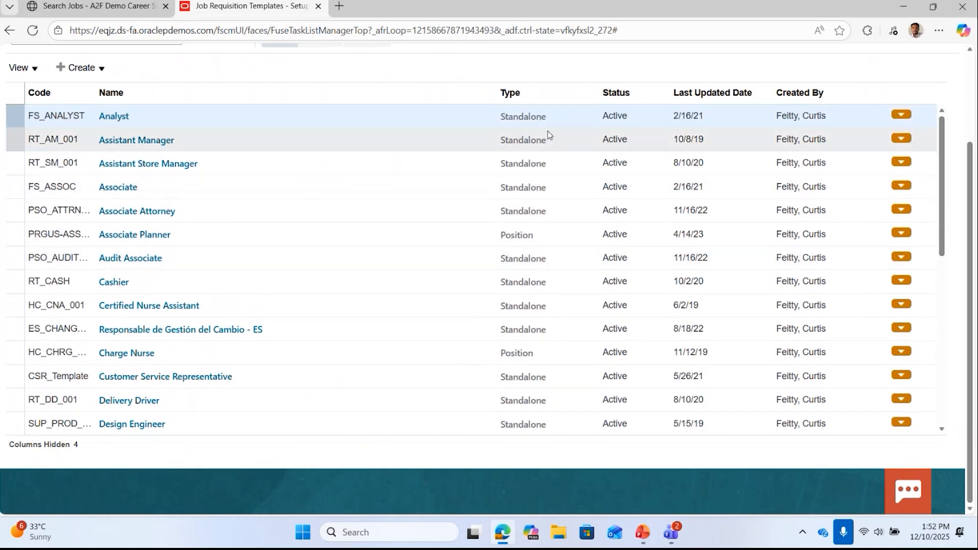
scroll(968, 163, up, 2)
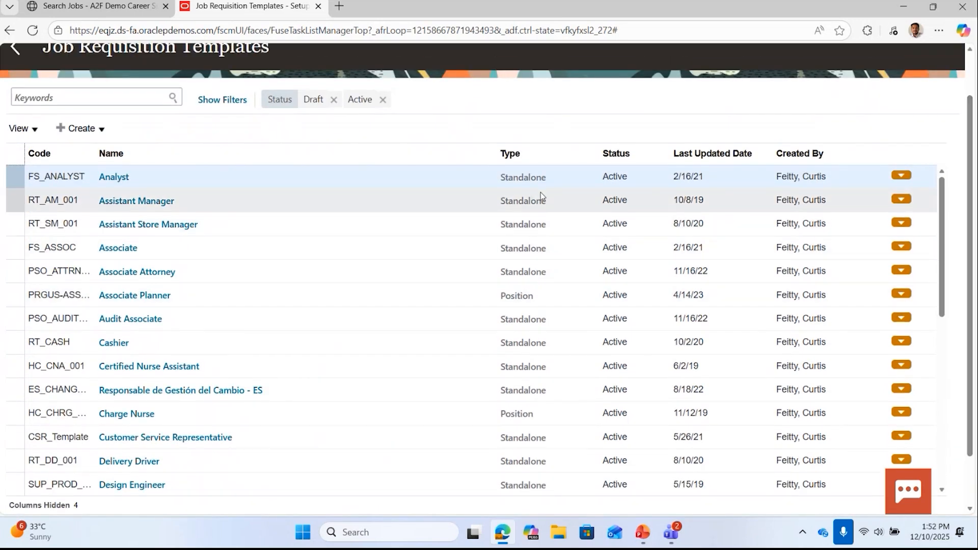
click(91, 135)
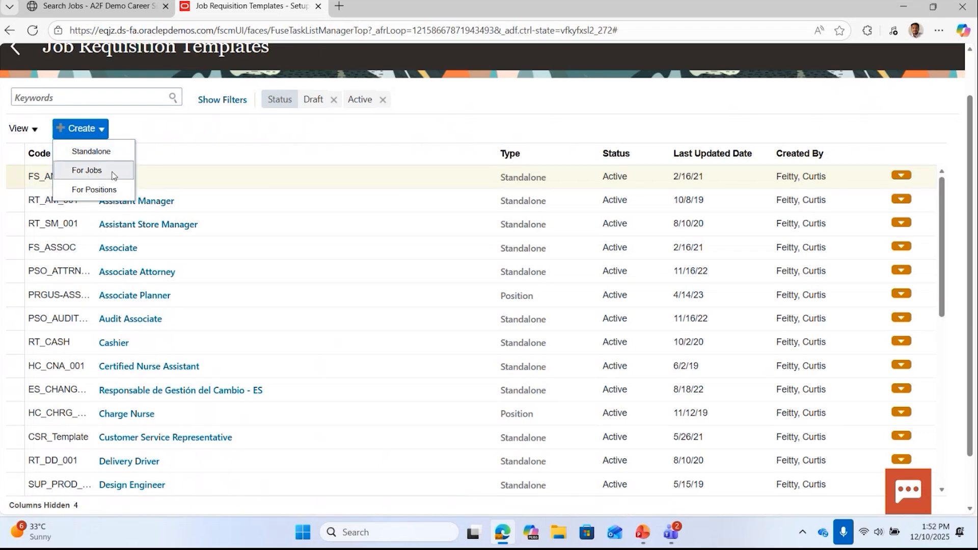
click(91, 151)
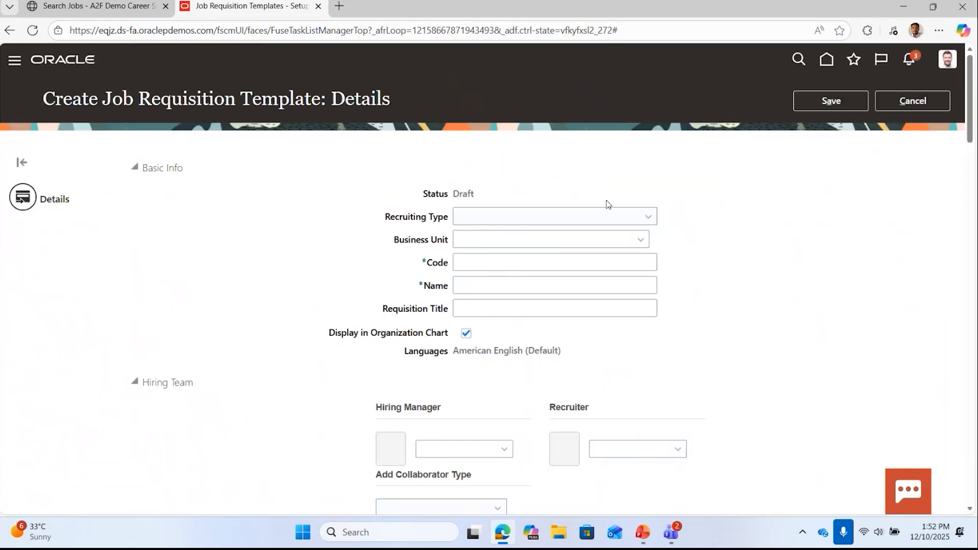
Step: Examine the Recruiting Type and Business Unit options in the new template's basic info
scroll(973, 154, down, 1)
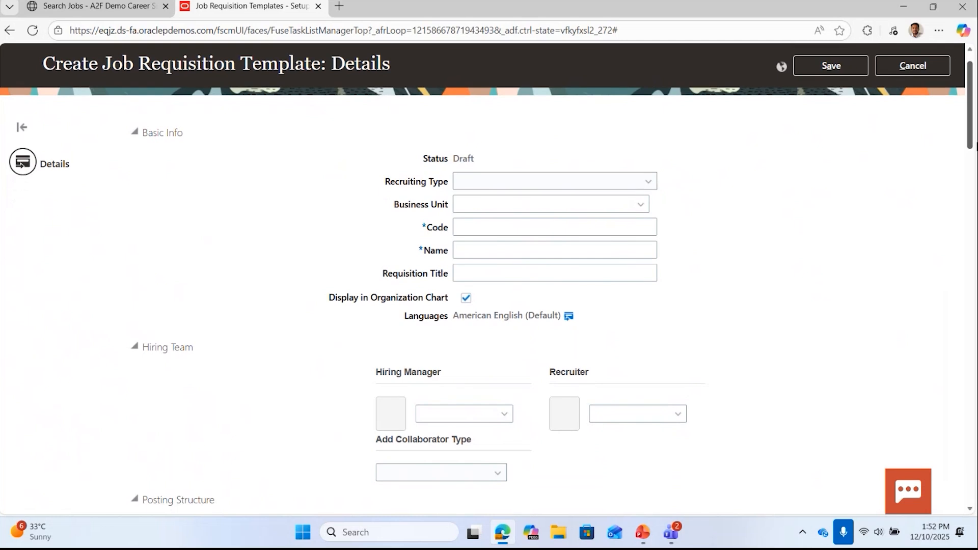
scroll(975, 146, up, 1)
drag(976, 141, 969, 114)
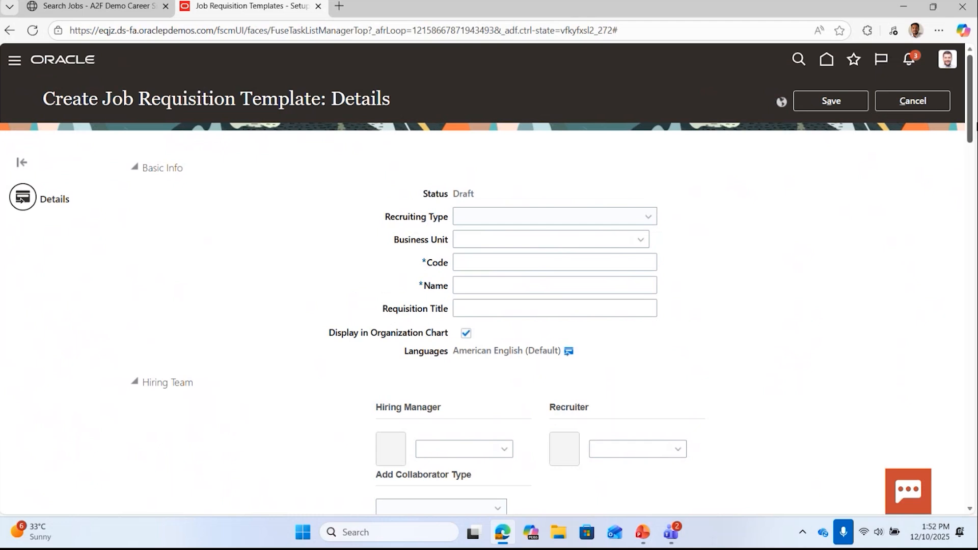
mouse_move(975, 126)
mouse_down()
mouse_move(976, 494)
mouse_move(976, 122)
mouse_up()
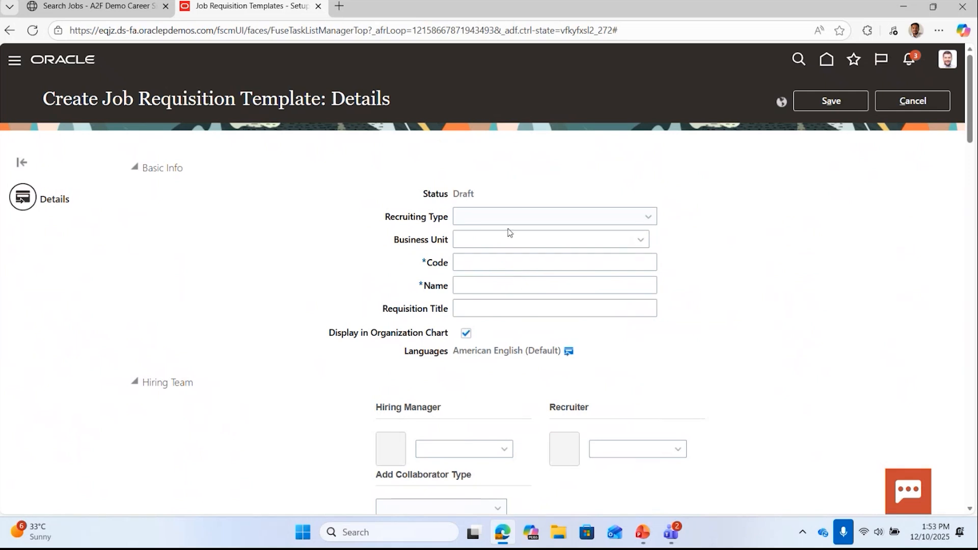
click(633, 214)
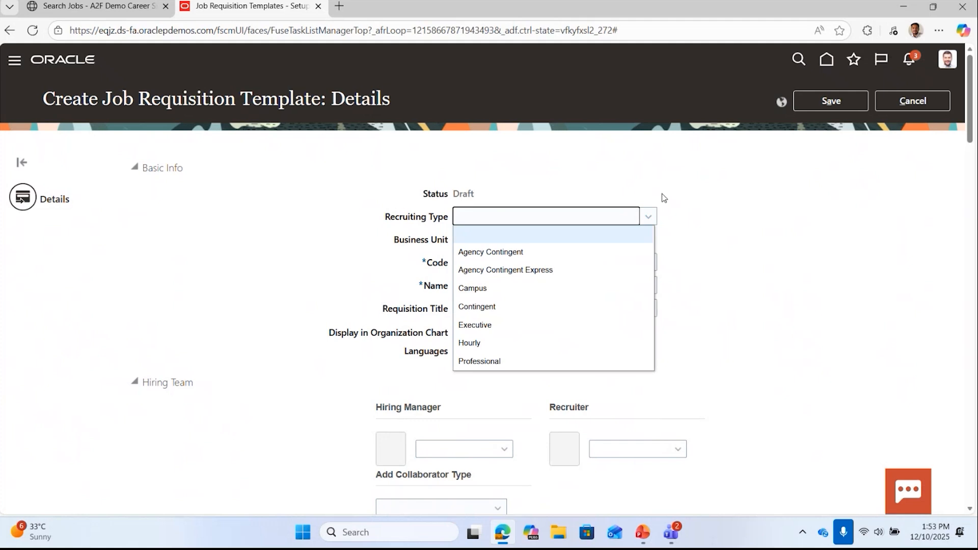
click(735, 178)
click(643, 240)
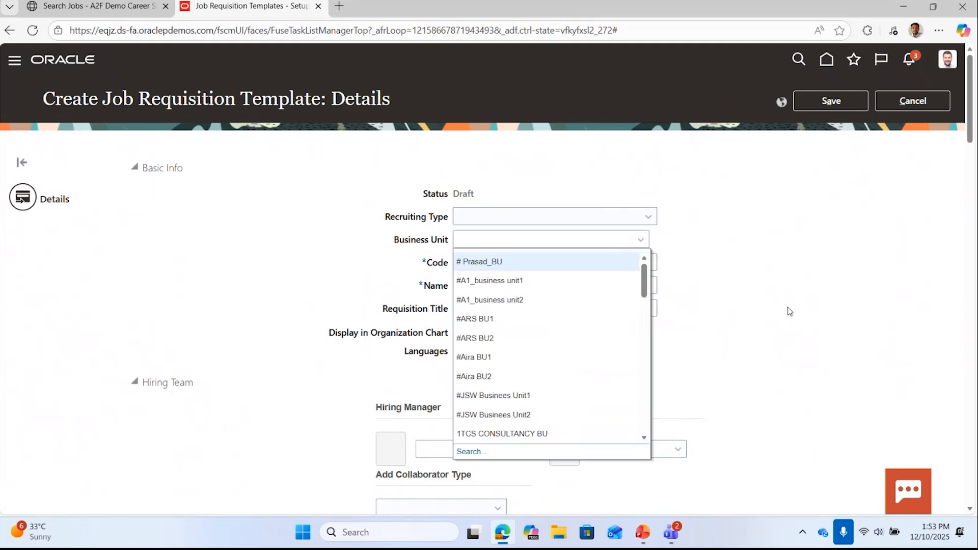
click(708, 308)
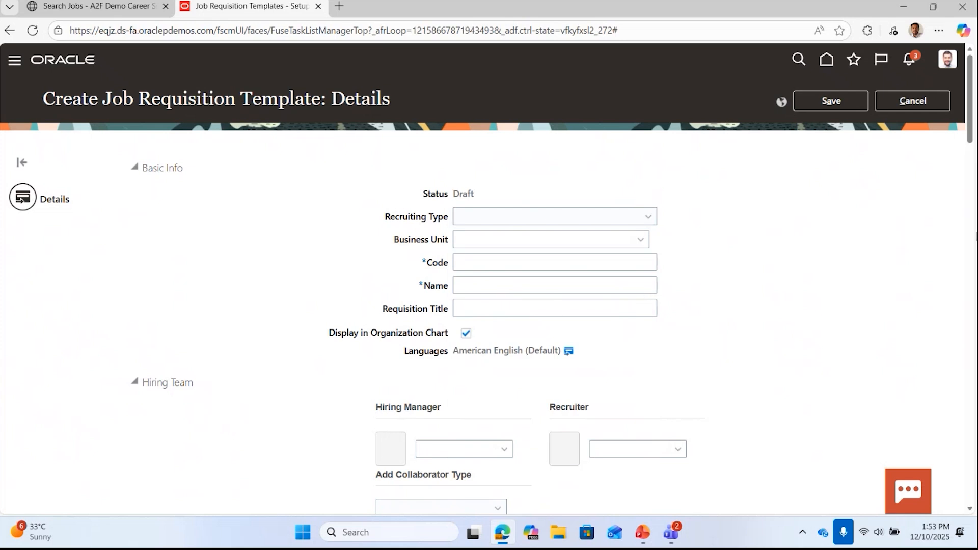
drag(969, 97, 910, 13)
Step: Enter "A2F Demo Template" as both the code and the name of the job requisition template
click(465, 261)
text(A2)
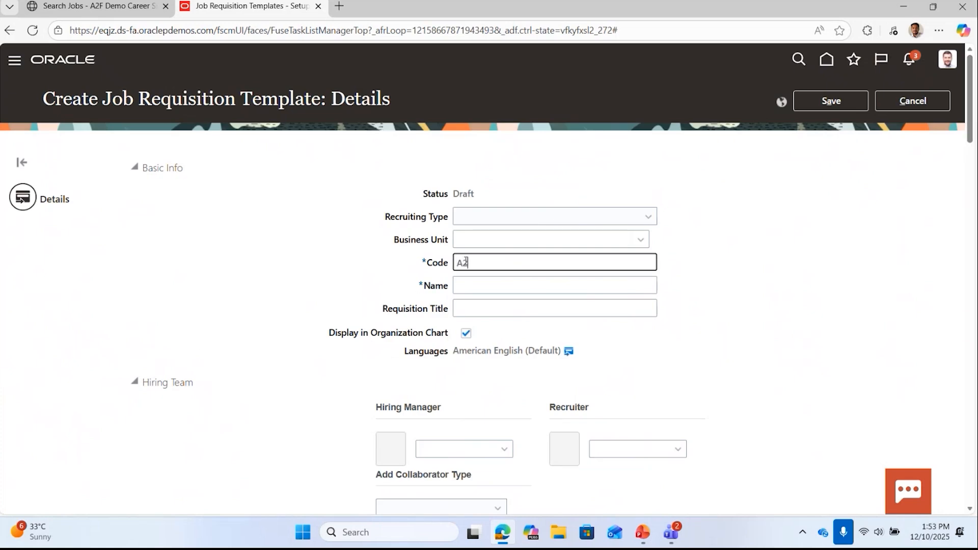
text(F Demo Template)
click(480, 282)
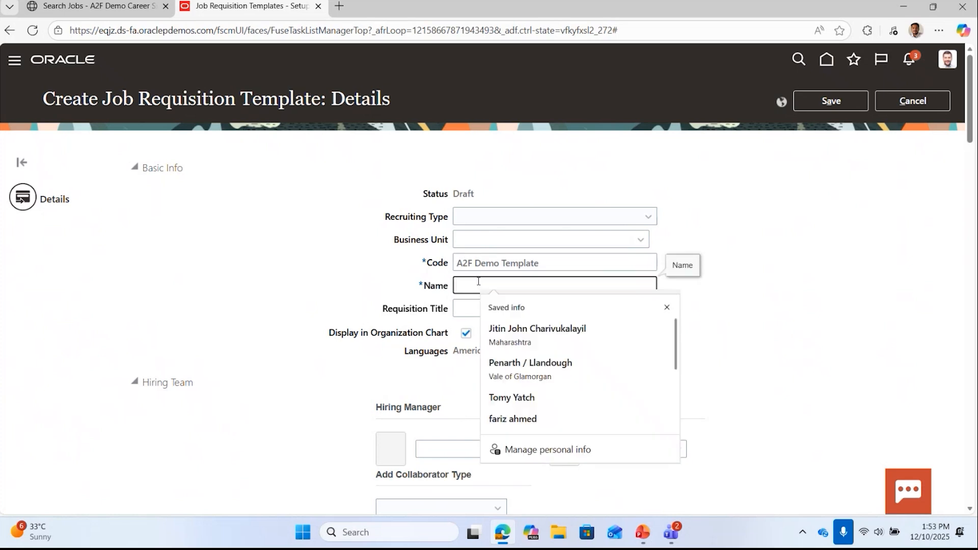
double_click(483, 263)
triple_click(484, 263)
key(ctrl+c)
click(487, 285)
key(ctrl+v)
click(794, 420)
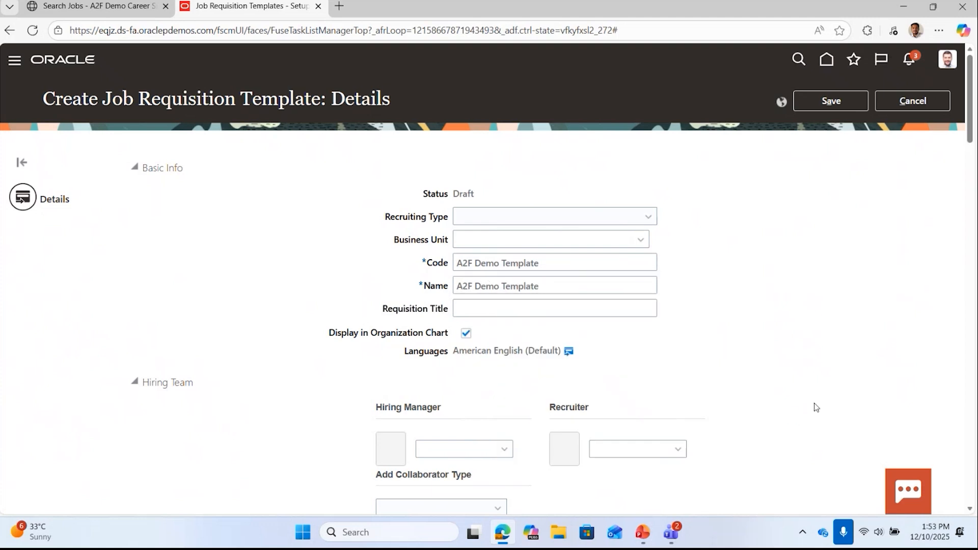
Step: Set the template's recruiting type to Professional
scroll(969, 155, down, 2)
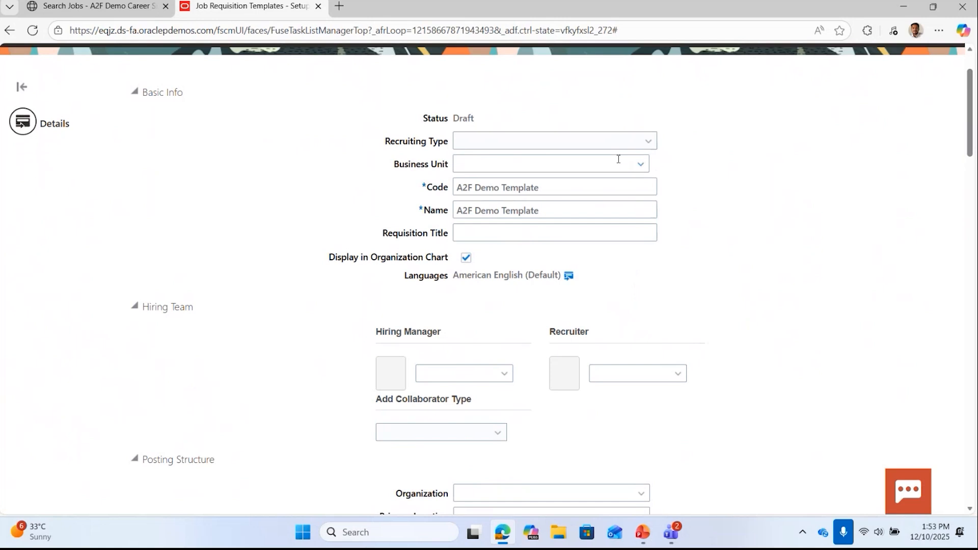
click(649, 142)
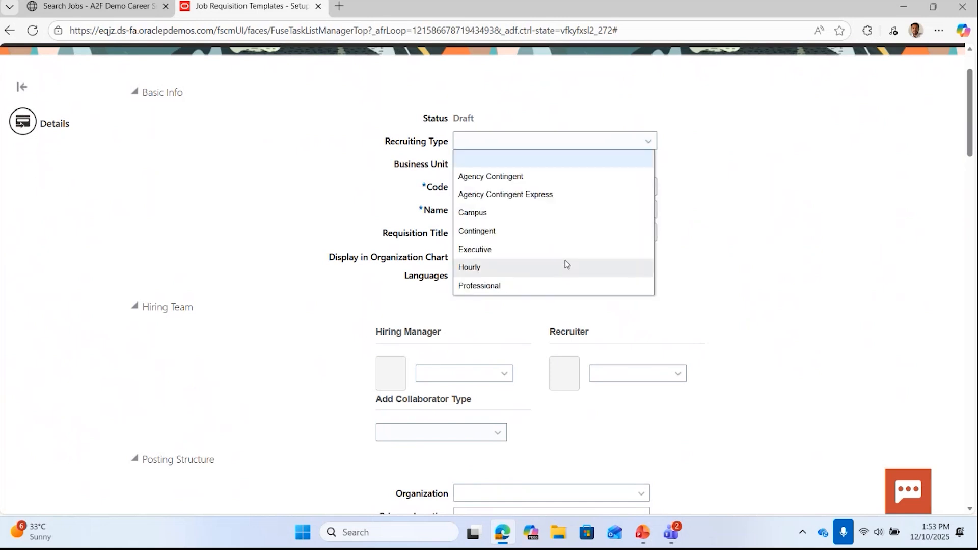
click(564, 283)
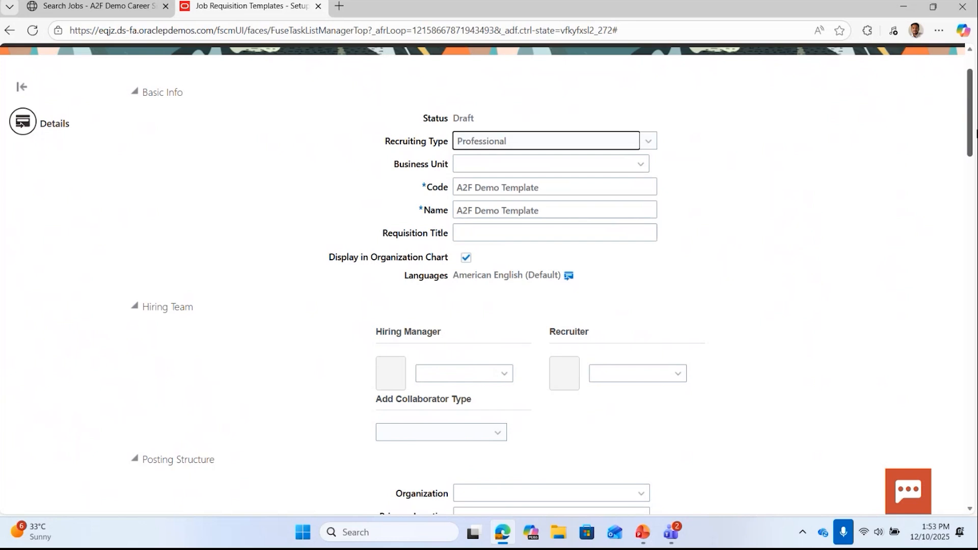
Step: Assign the recruiter in the template's hiring team by looking up the person's name
scroll(970, 168, down, 4)
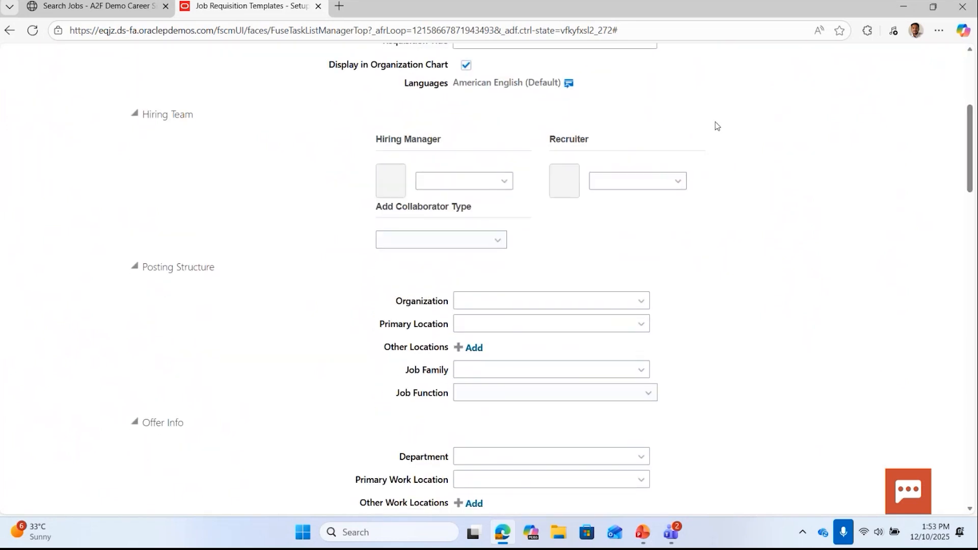
click(678, 182)
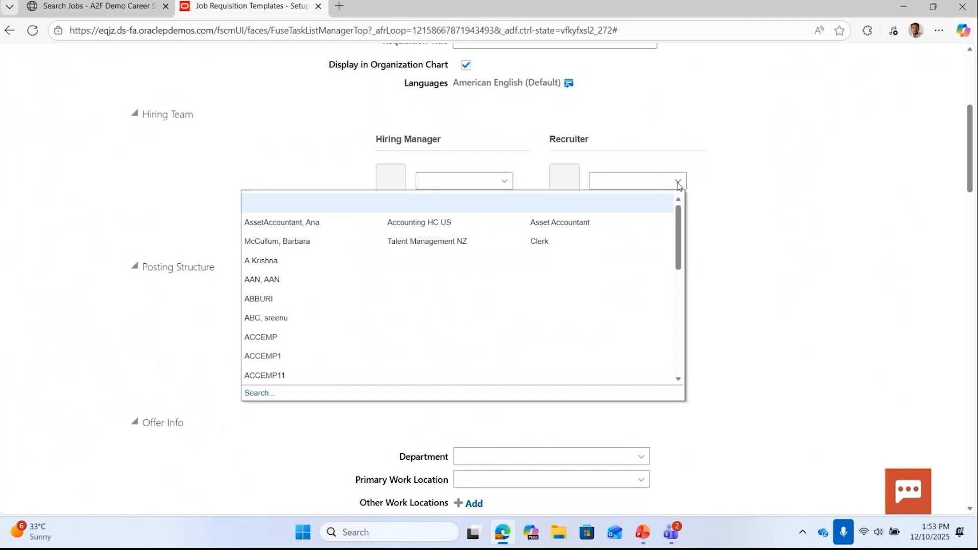
click(631, 178)
text(conra)
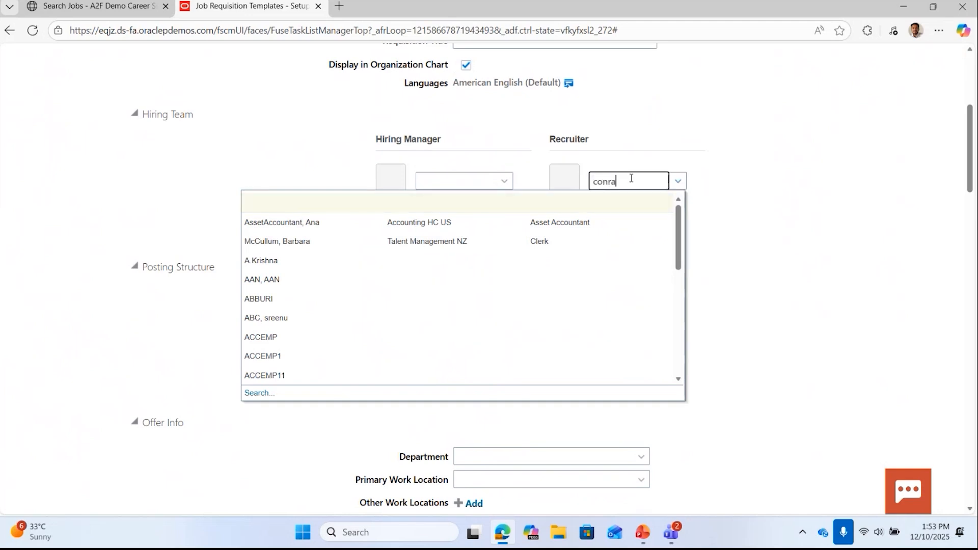
text(d rec)
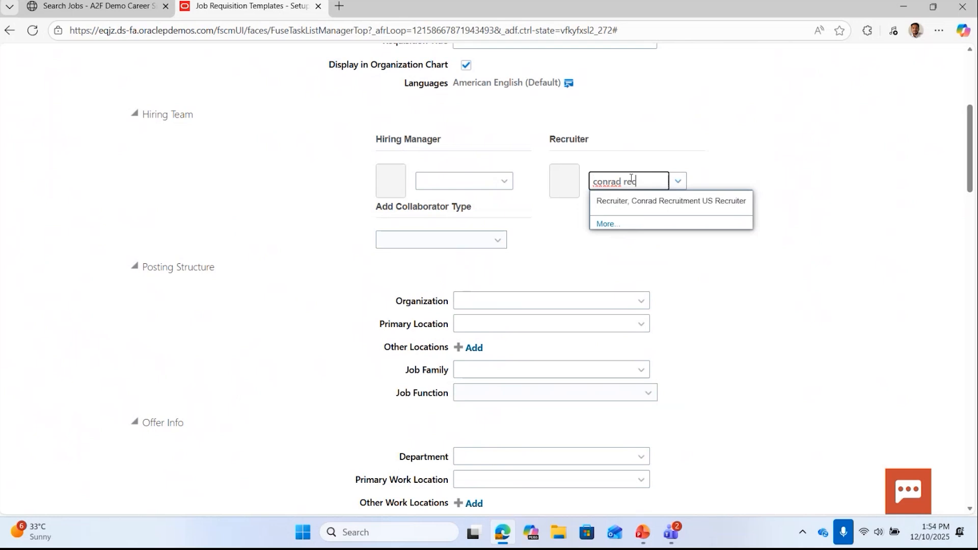
click(629, 209)
Step: Search for the organization name "US1 Business" for the template's posting structure
drag(975, 133, 974, 157)
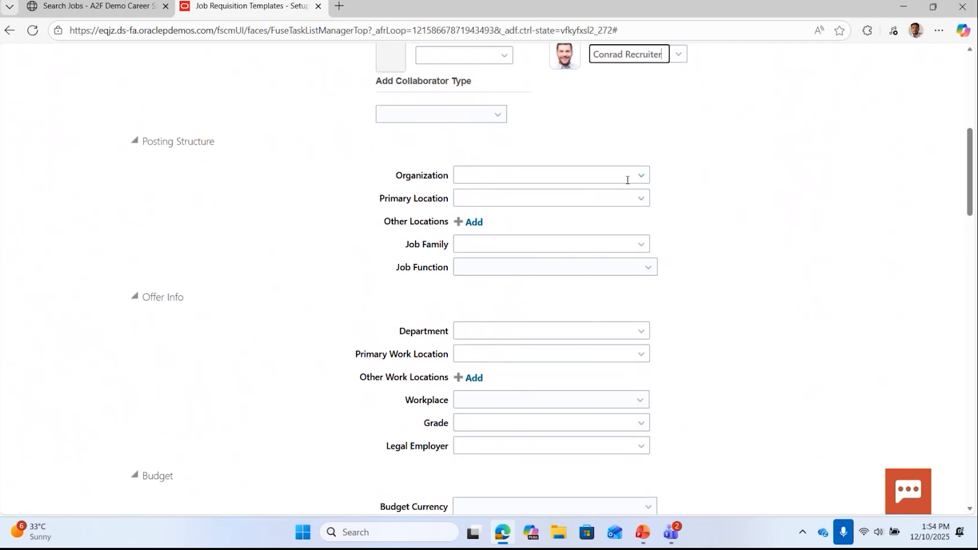
click(642, 176)
click(600, 177)
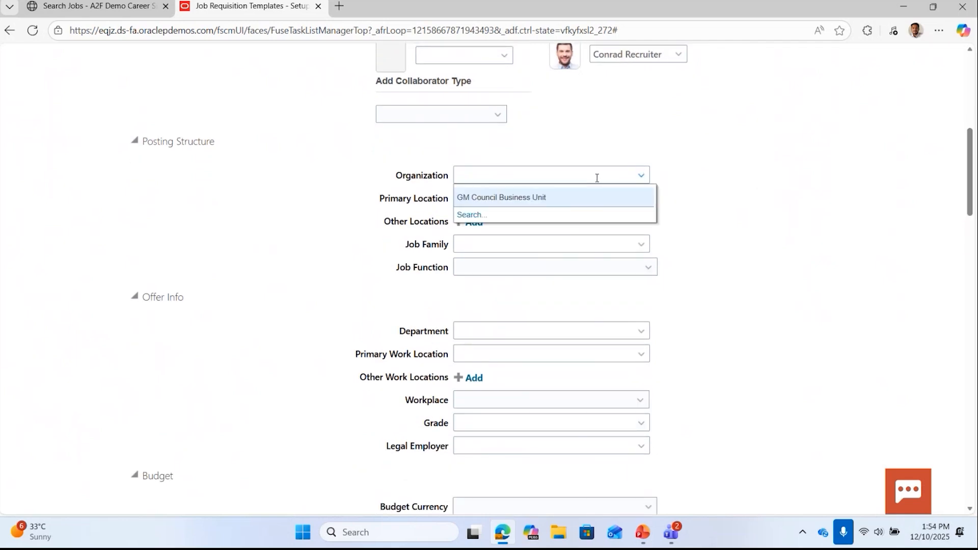
click(462, 216)
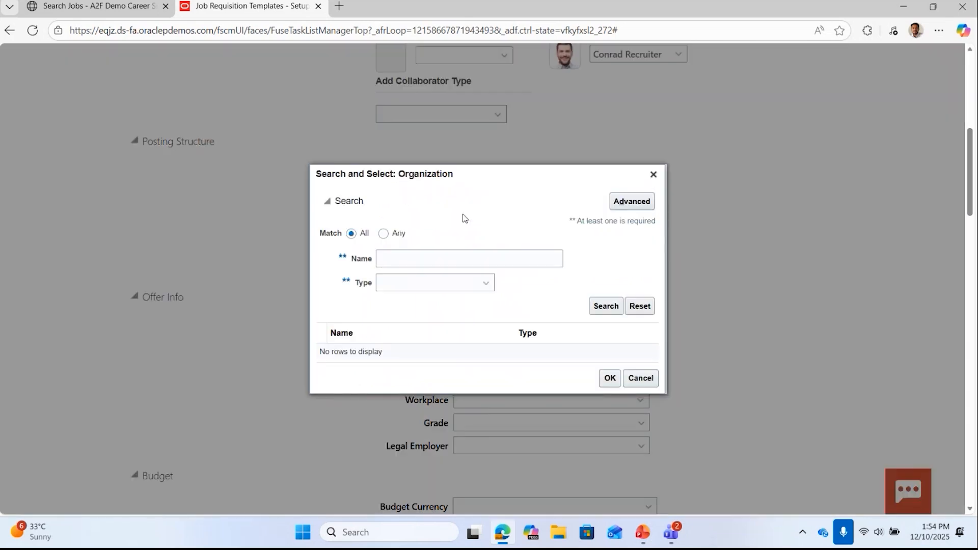
click(424, 258)
text(U)
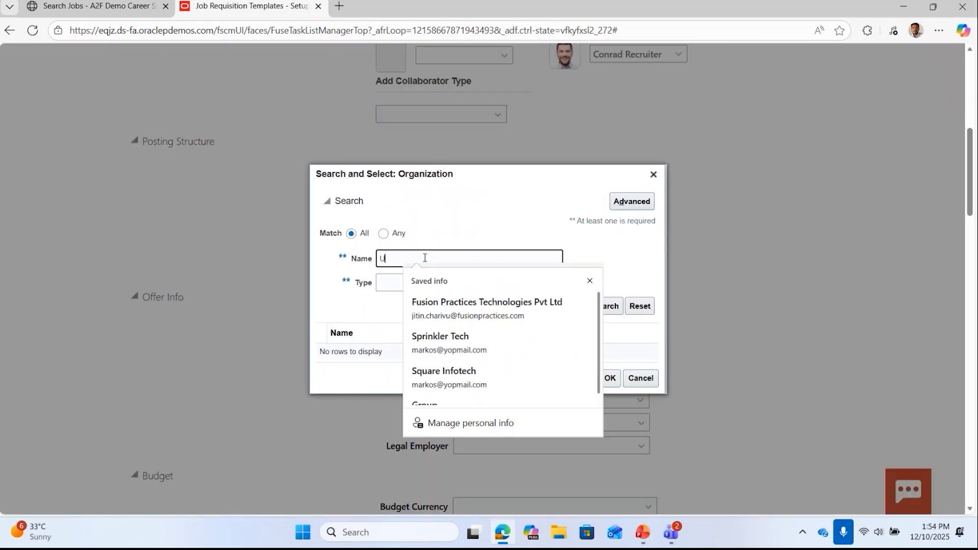
text(S1 Busie)
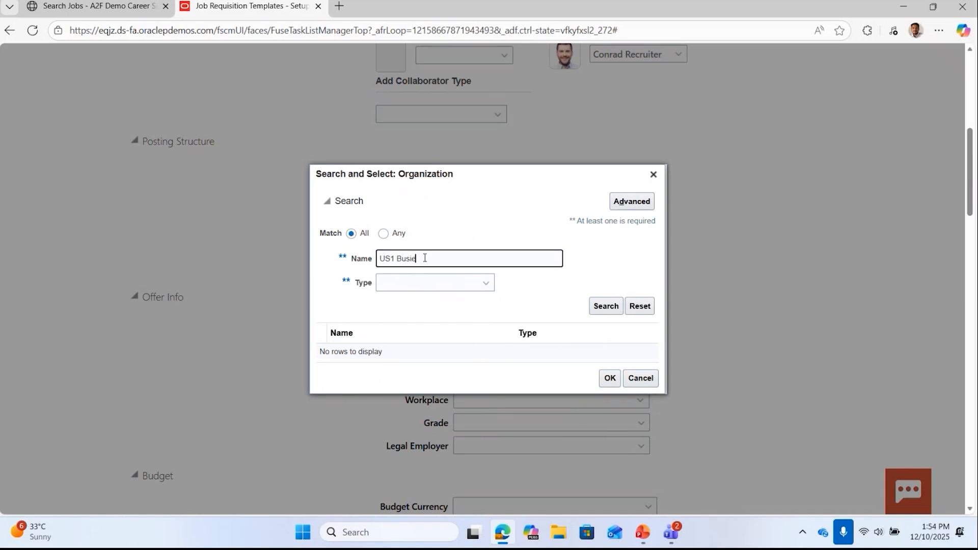
key(BackSpace)
text(ness)
click(605, 306)
Step: Set the organization search to match any condition, search again, shorten the name to "US" and check the available organization types
click(384, 233)
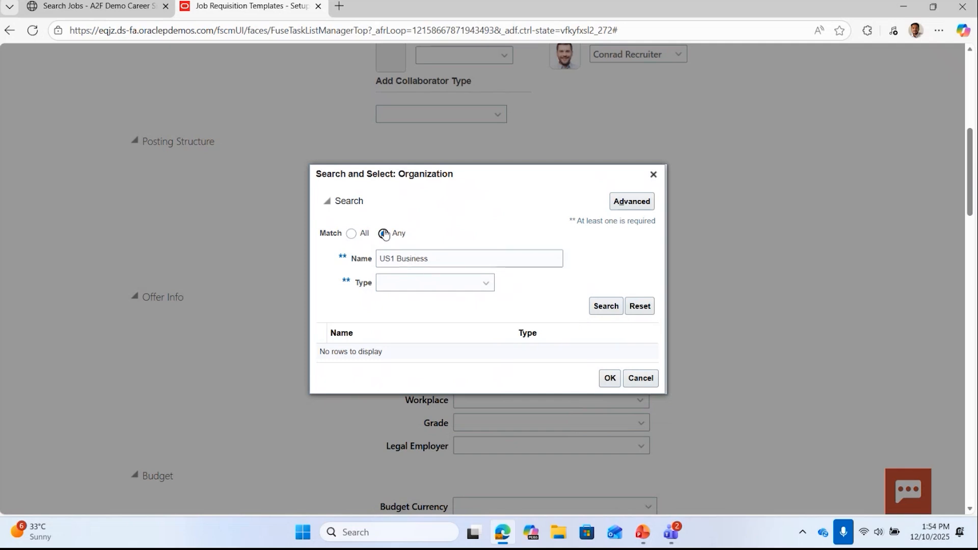
click(606, 306)
double_click(412, 259)
key(BackSpace)
key(BackSpace)
key(BackSpace)
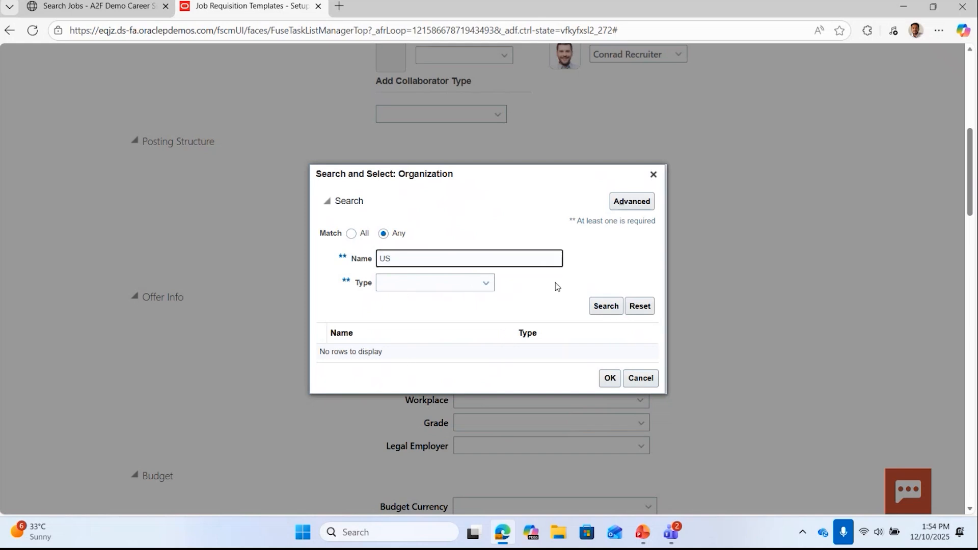
click(606, 309)
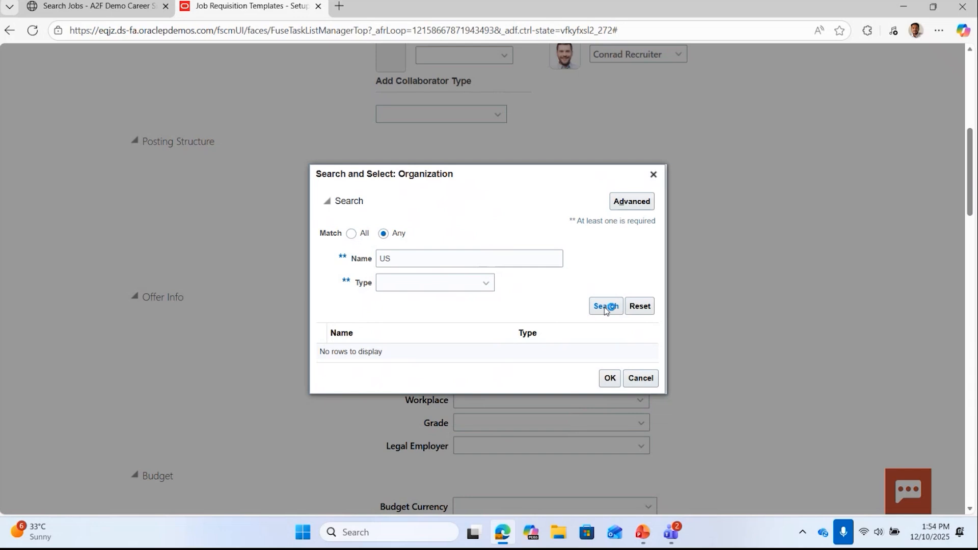
click(465, 284)
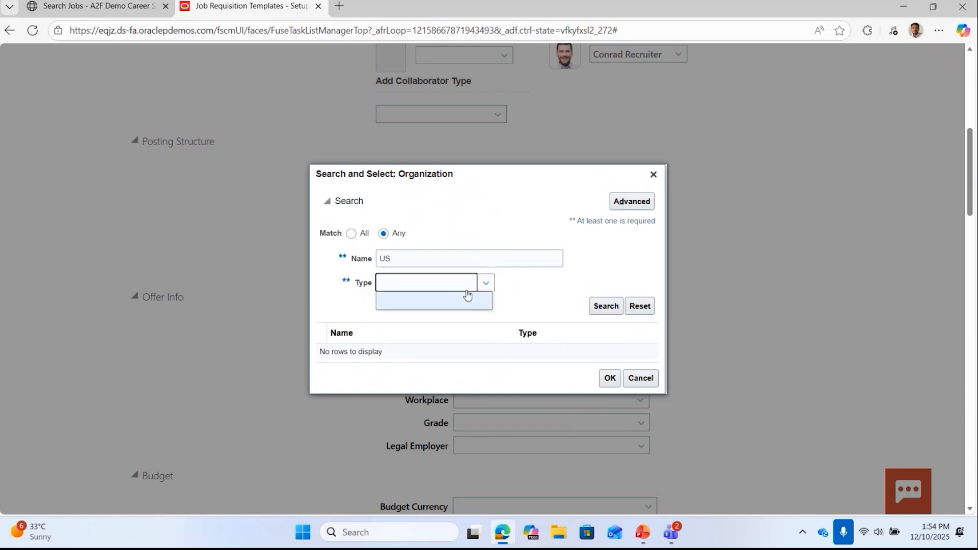
click(491, 271)
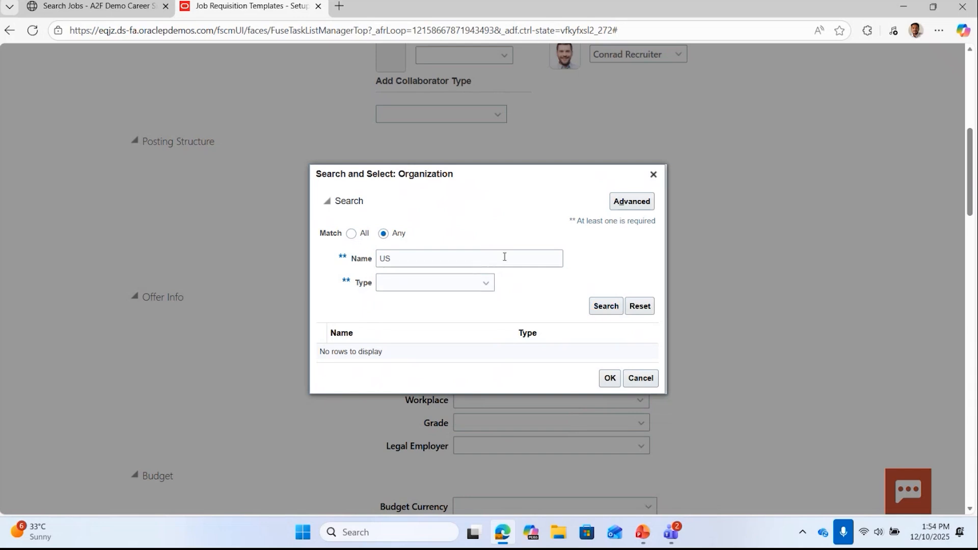
Step: Cancel the organization search and set the candidate selection process to GM Candidate Selection ProcessG - GM_CSP (Default)
click(639, 378)
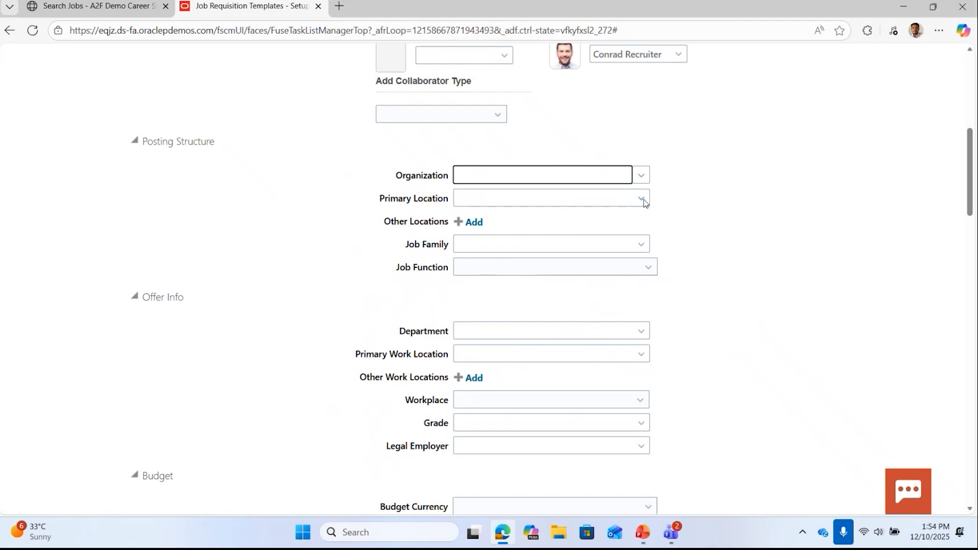
drag(972, 176, 977, 462)
click(649, 299)
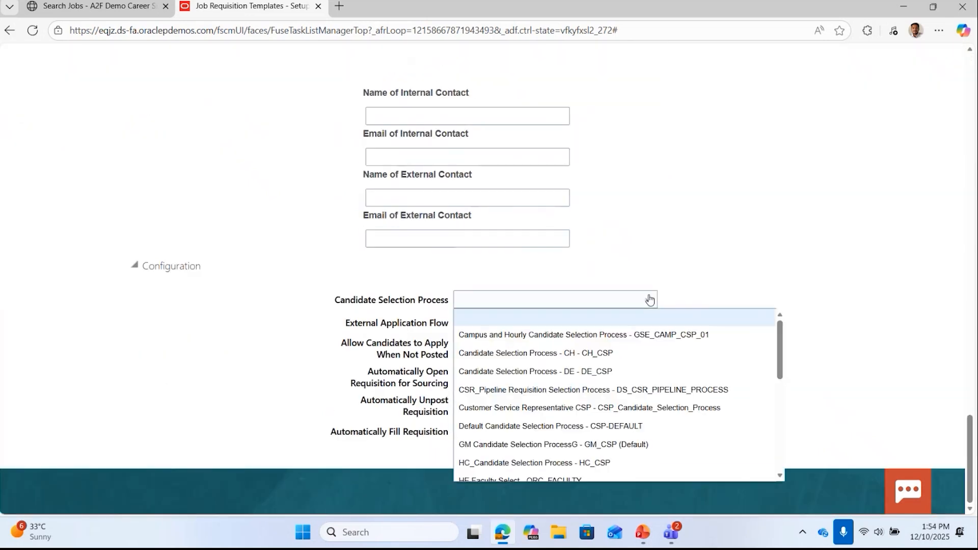
drag(782, 359, 775, 460)
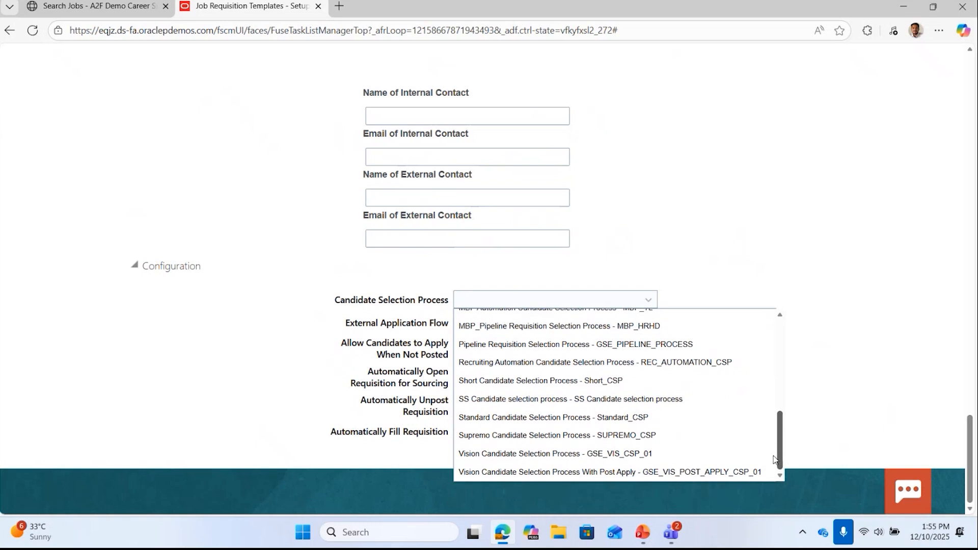
drag(771, 451, 758, 387)
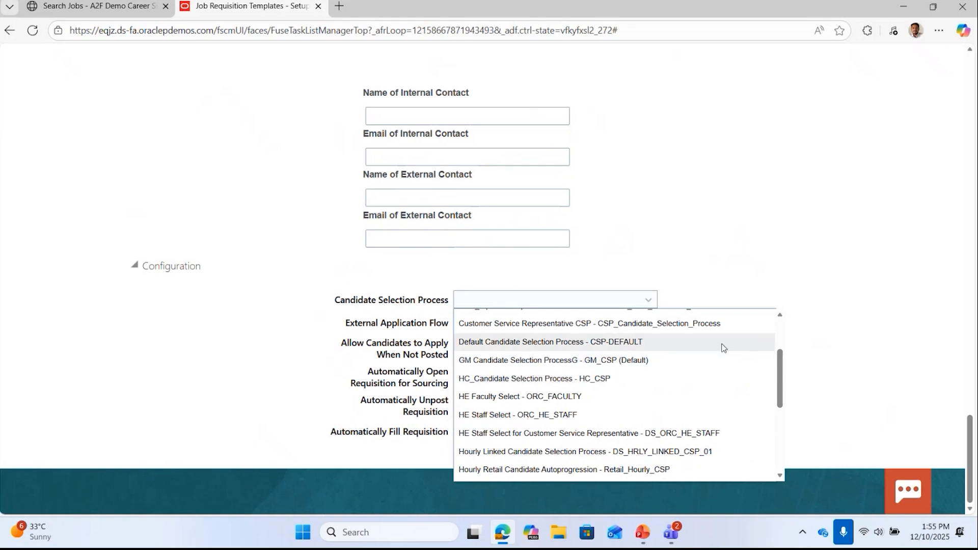
drag(780, 378, 776, 349)
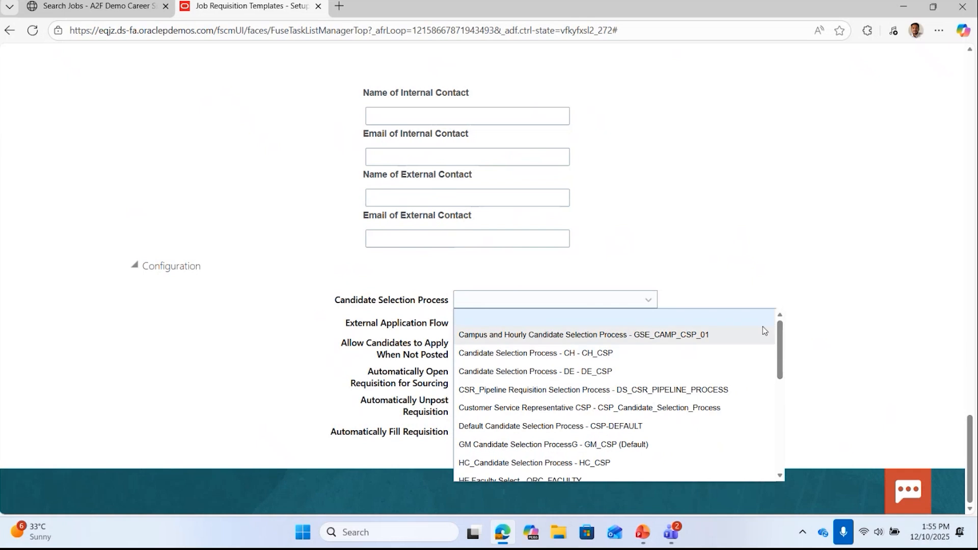
drag(782, 337, 788, 365)
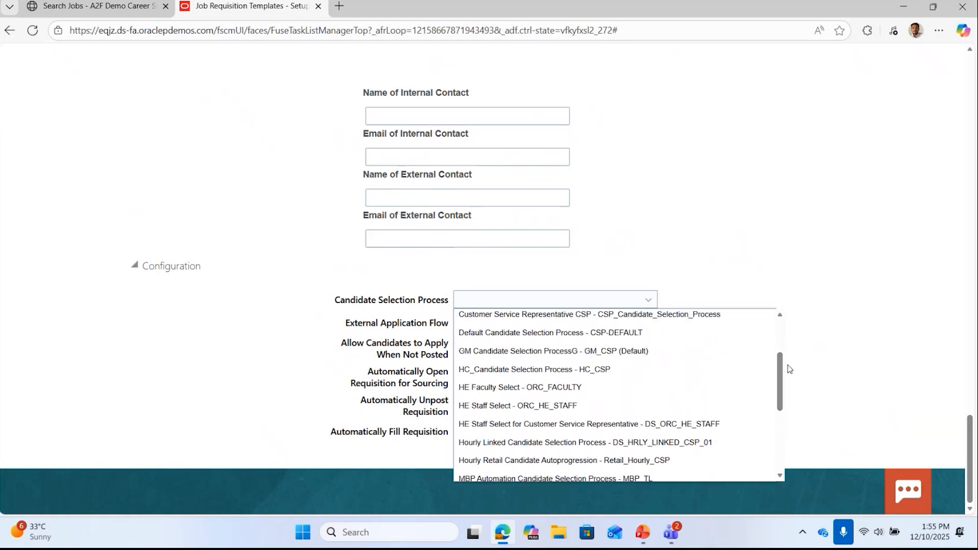
click(645, 351)
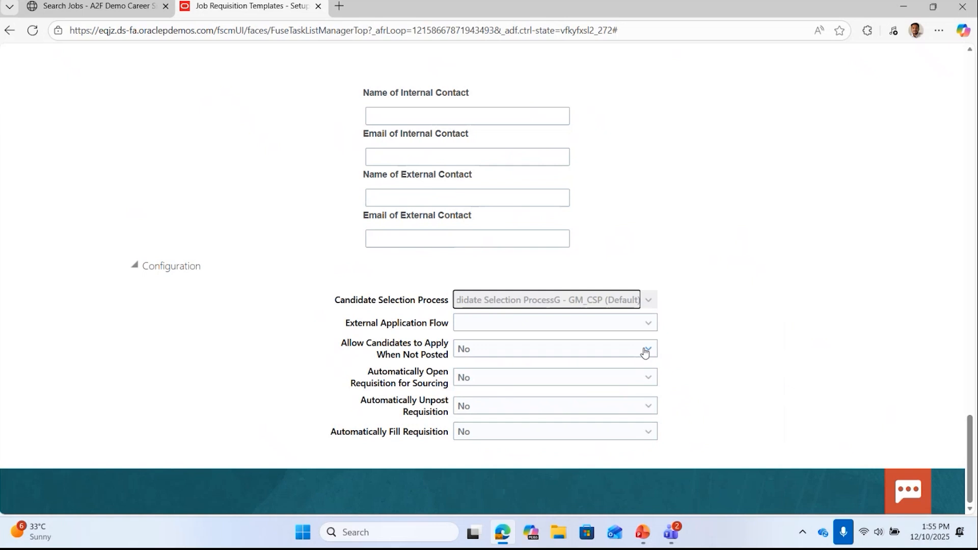
Step: Set the template's external application flow to GM Application Flow - GM_APPL_FLOW (Default)
click(654, 324)
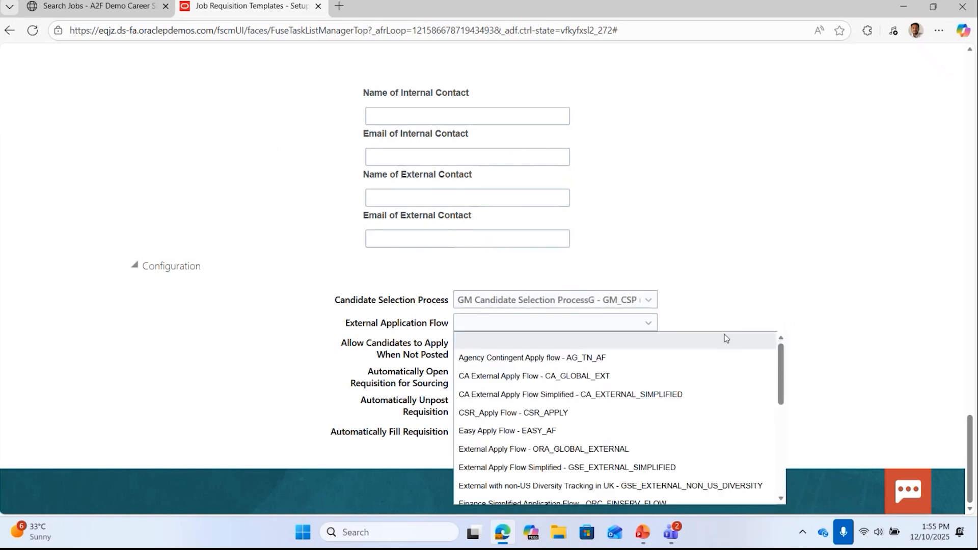
drag(785, 382, 786, 404)
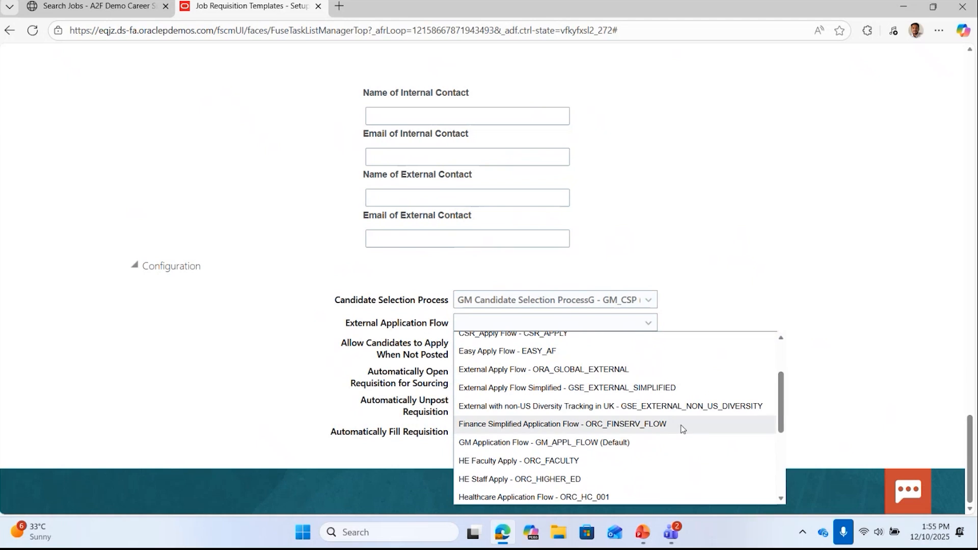
click(671, 441)
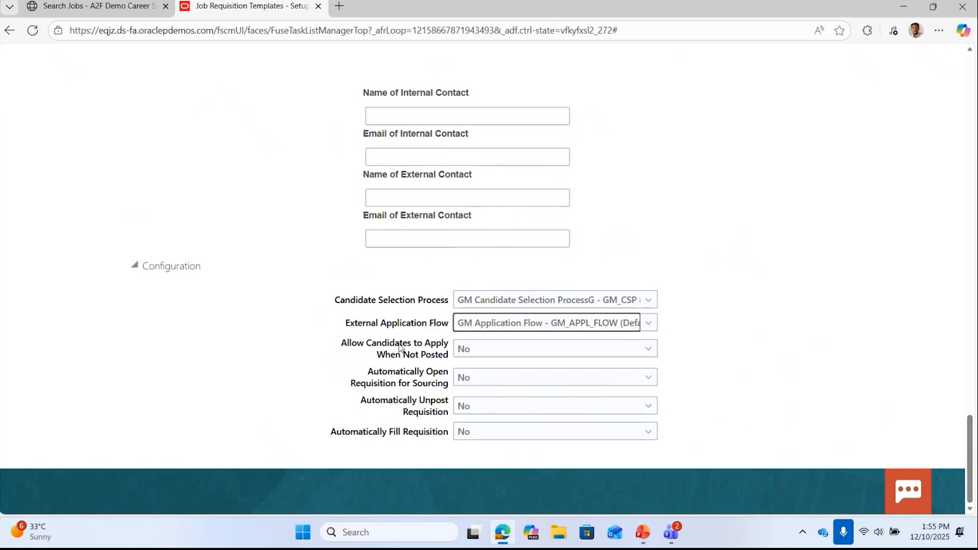
Step: Save the new job requisition template
scroll(976, 456, up, 1)
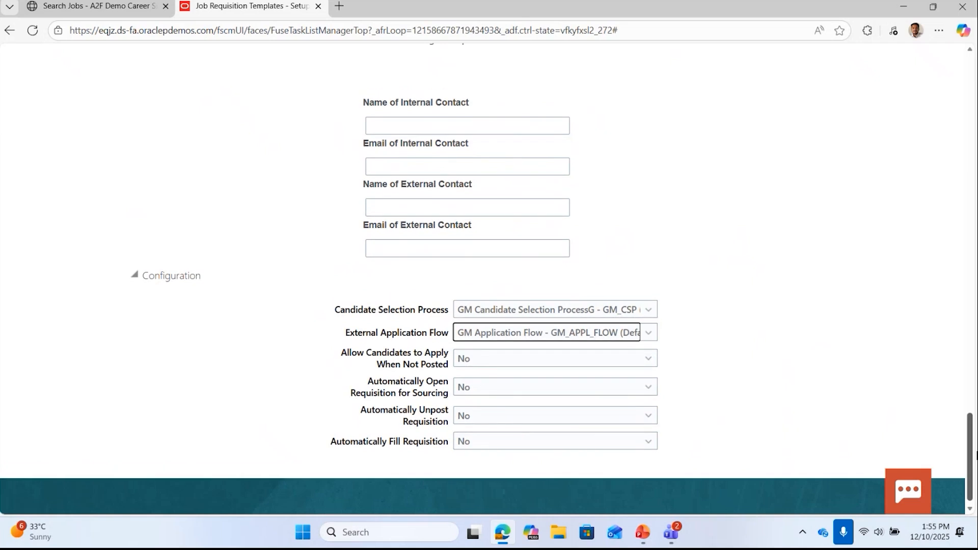
drag(975, 456, 965, 84)
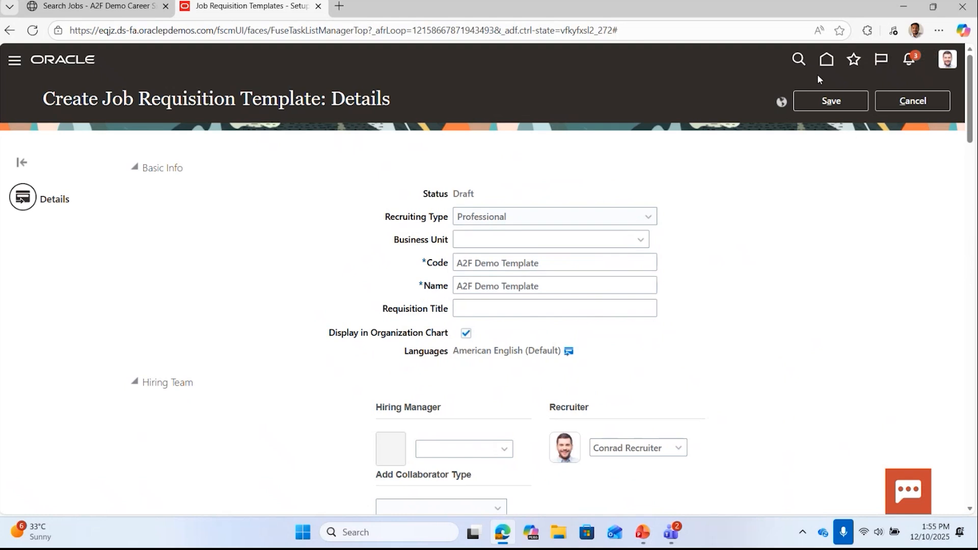
click(831, 101)
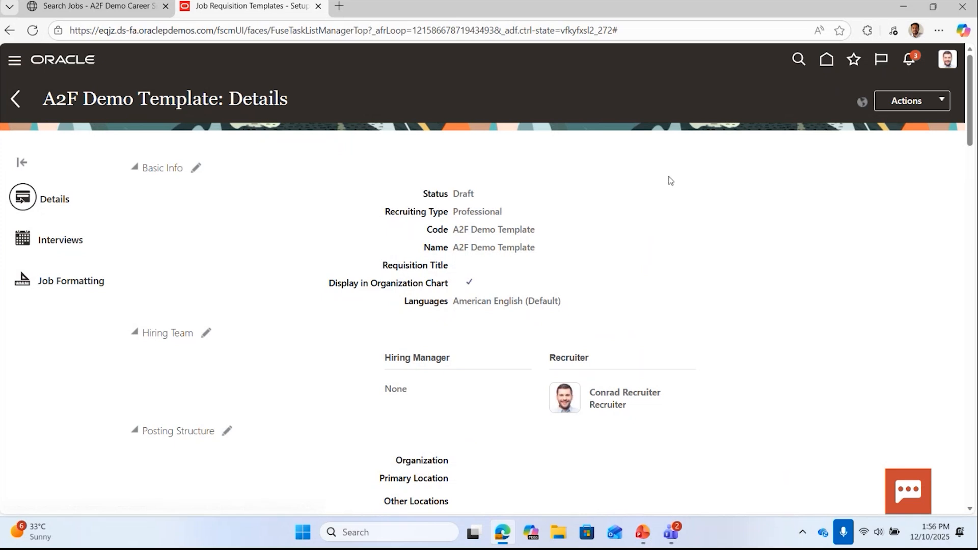
Step: Look through the shared interview schedules available for the template's interviews, then cancel without adding one
click(43, 242)
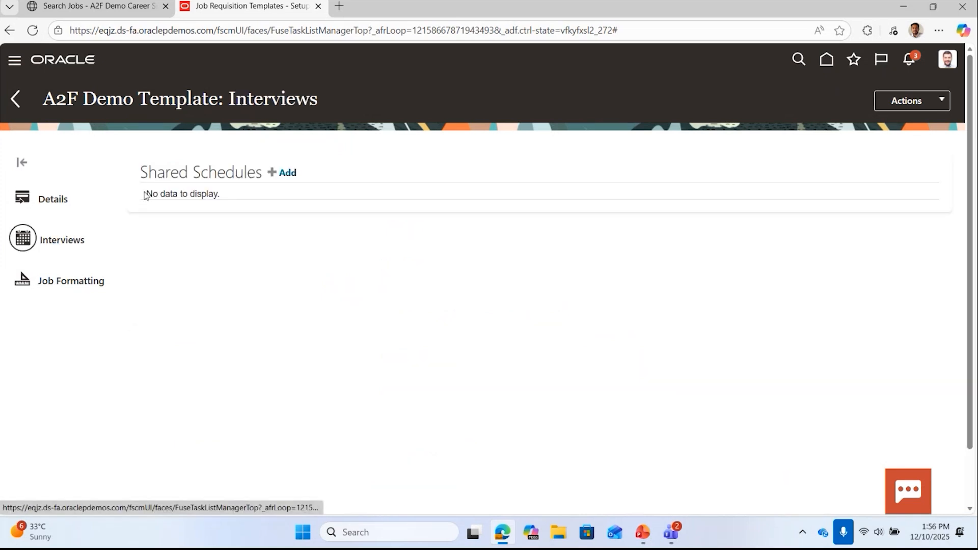
click(284, 173)
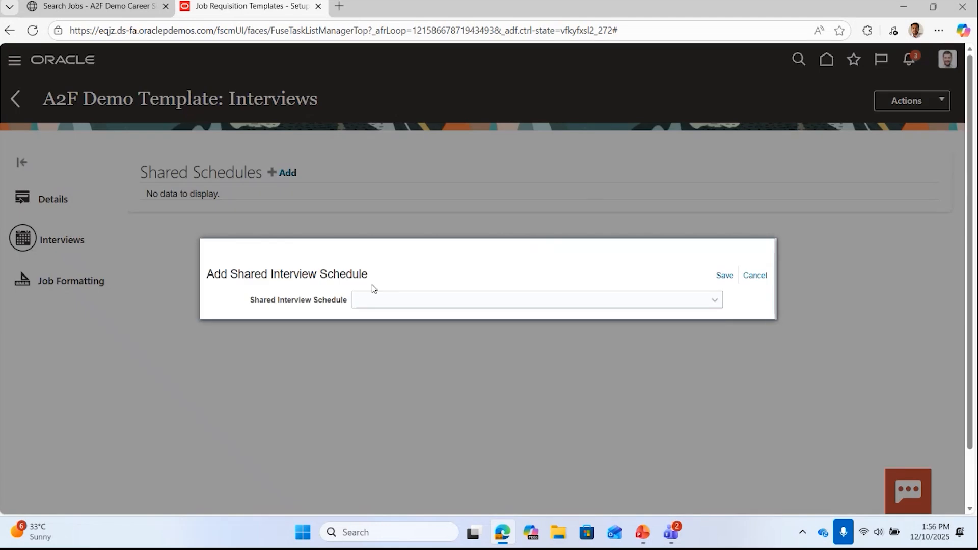
click(715, 300)
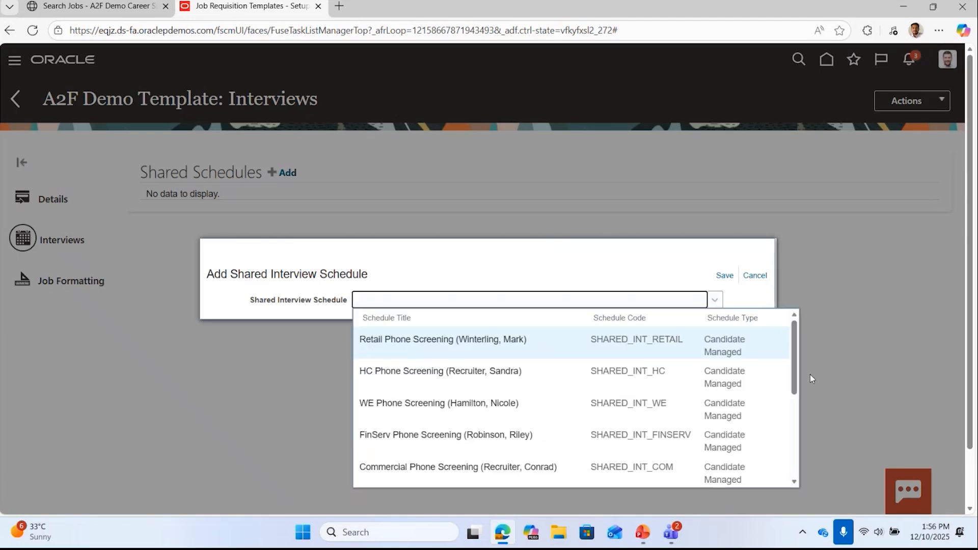
drag(793, 388, 796, 471)
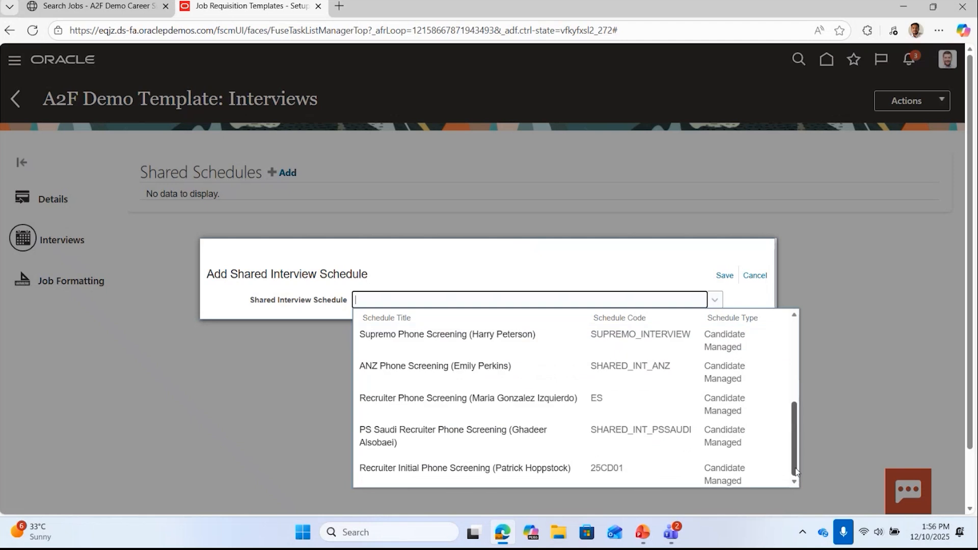
scroll(782, 428, up, 2)
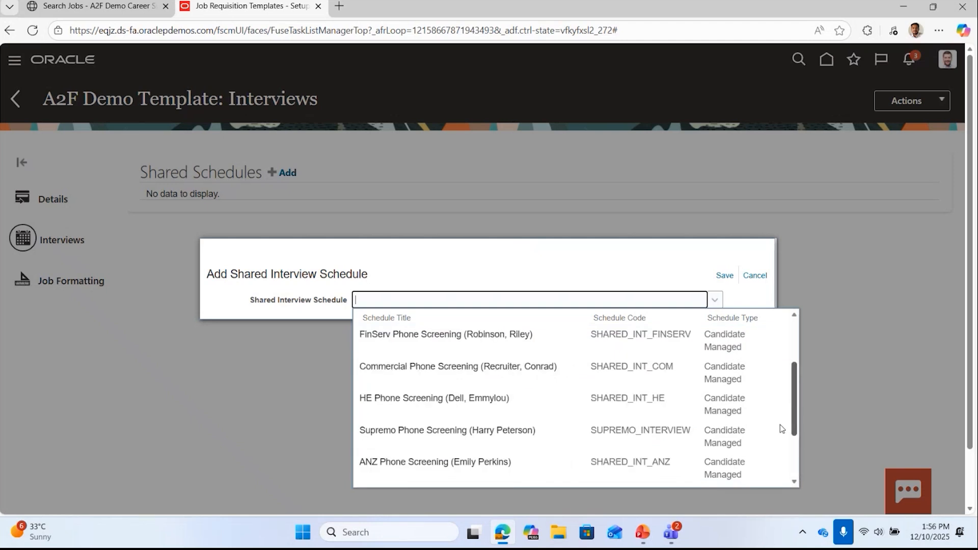
scroll(782, 429, up, 2)
scroll(778, 410, up, 3)
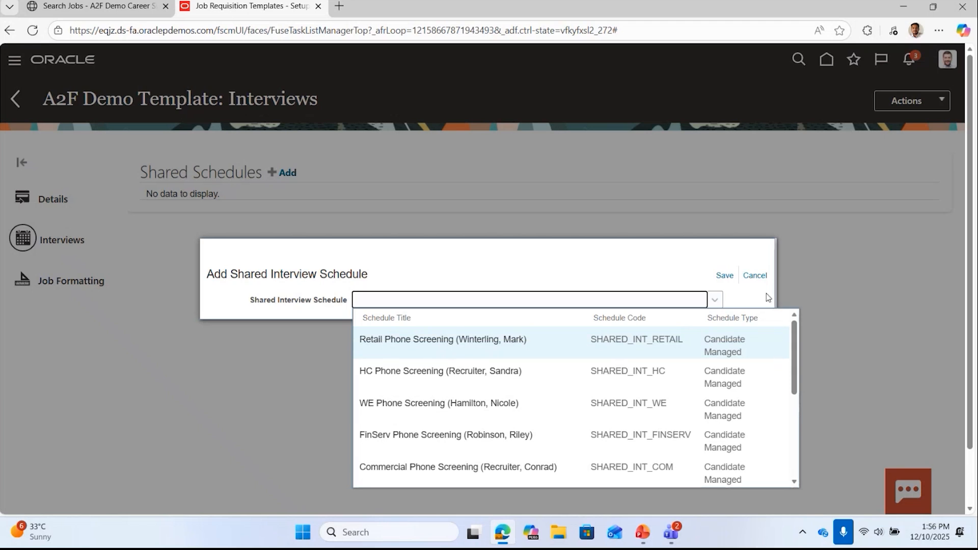
click(756, 277)
click(756, 278)
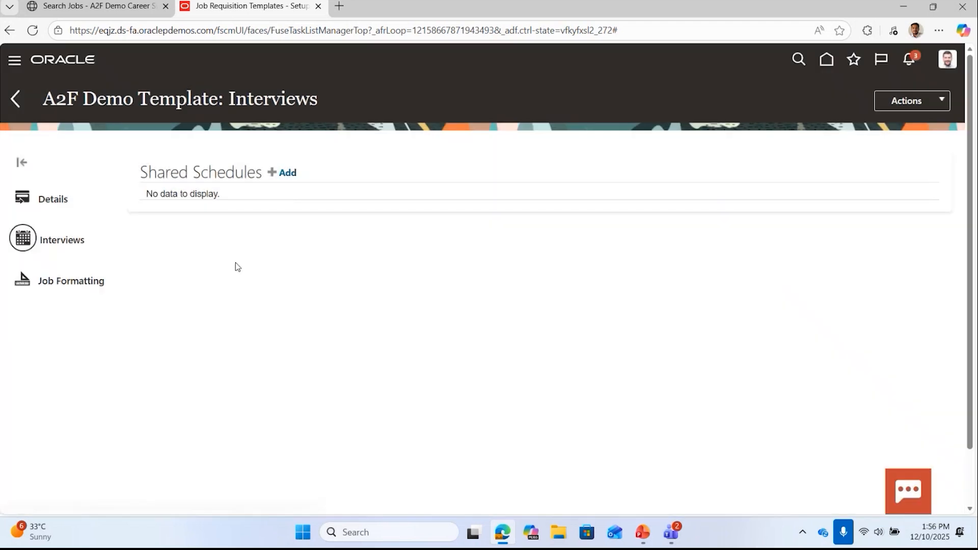
Step: Review the template's job formatting, then preview its posting and check the career sites available for the preview
click(85, 282)
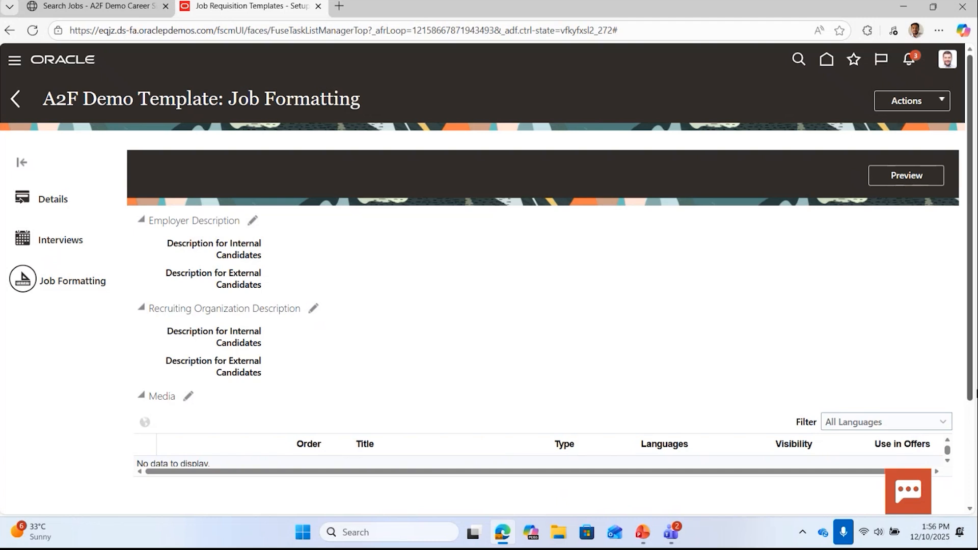
scroll(975, 394, down, 3)
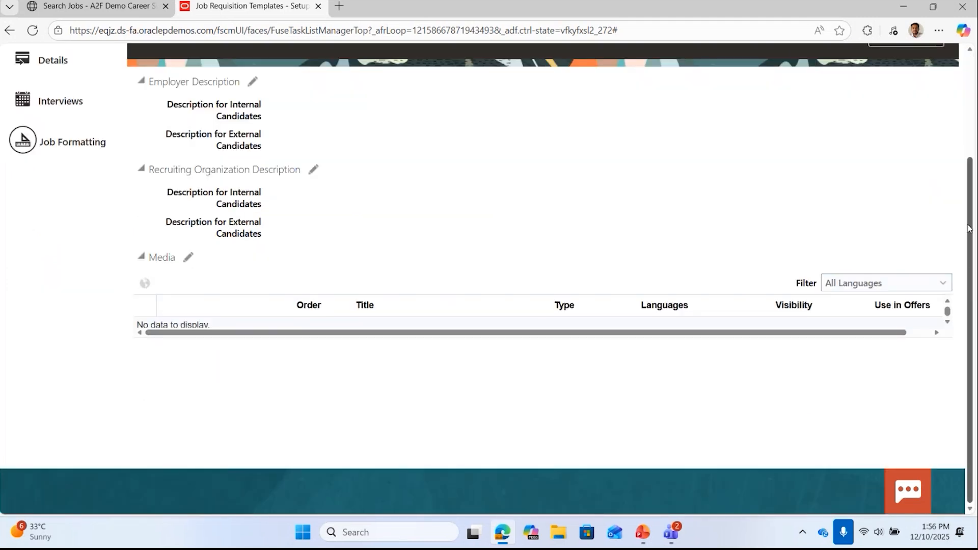
scroll(969, 229, up, 3)
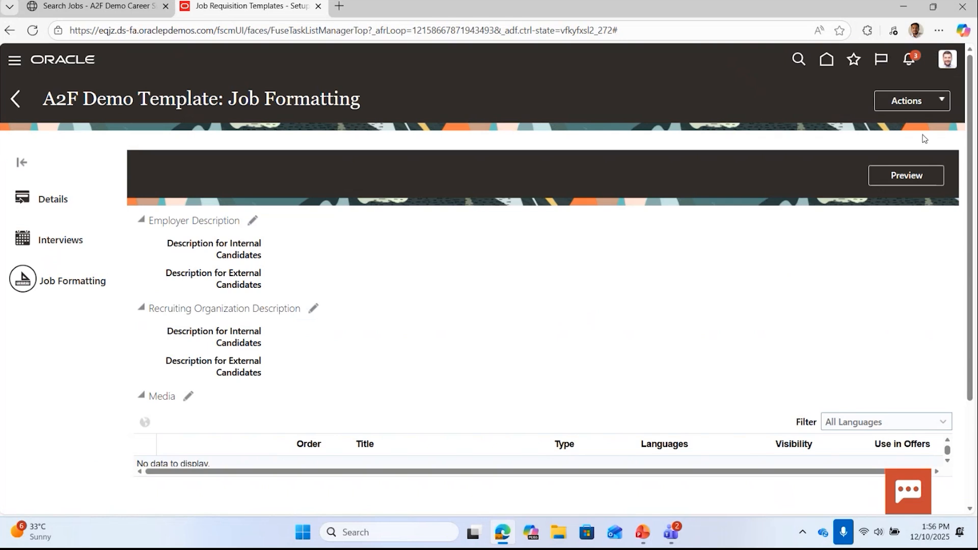
click(905, 175)
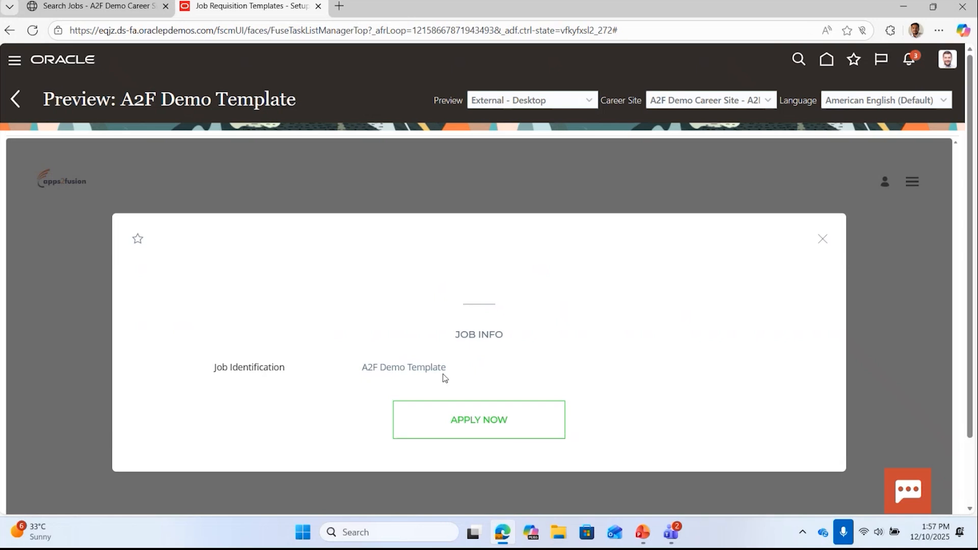
click(818, 238)
click(753, 100)
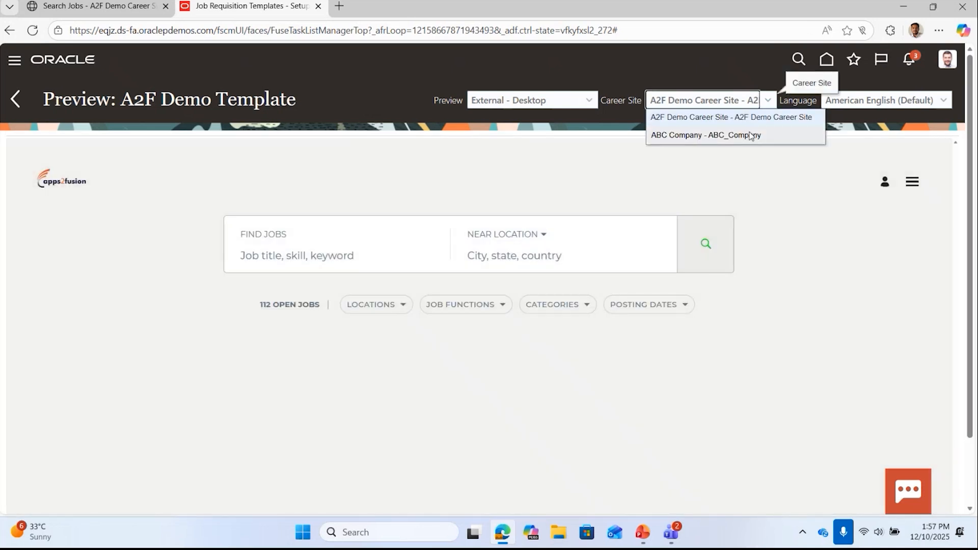
click(687, 214)
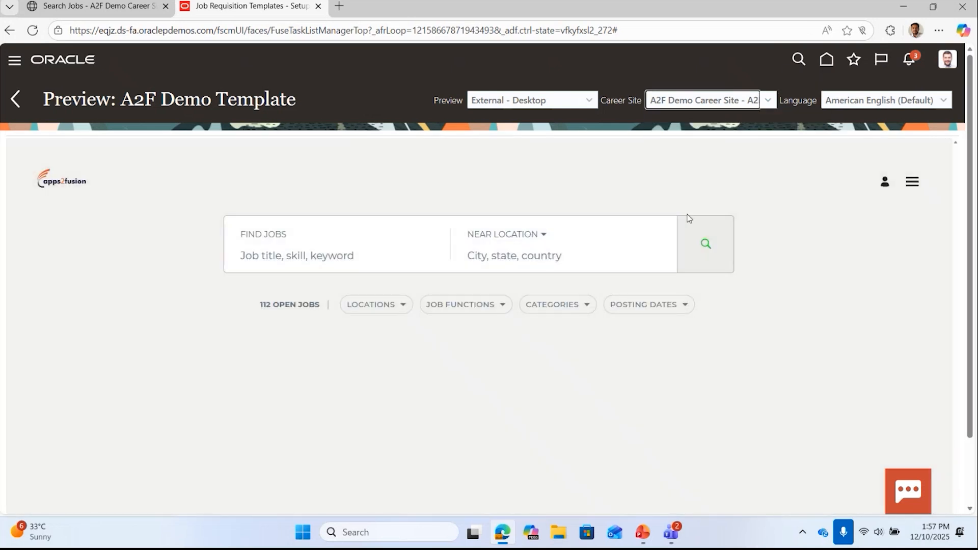
click(15, 103)
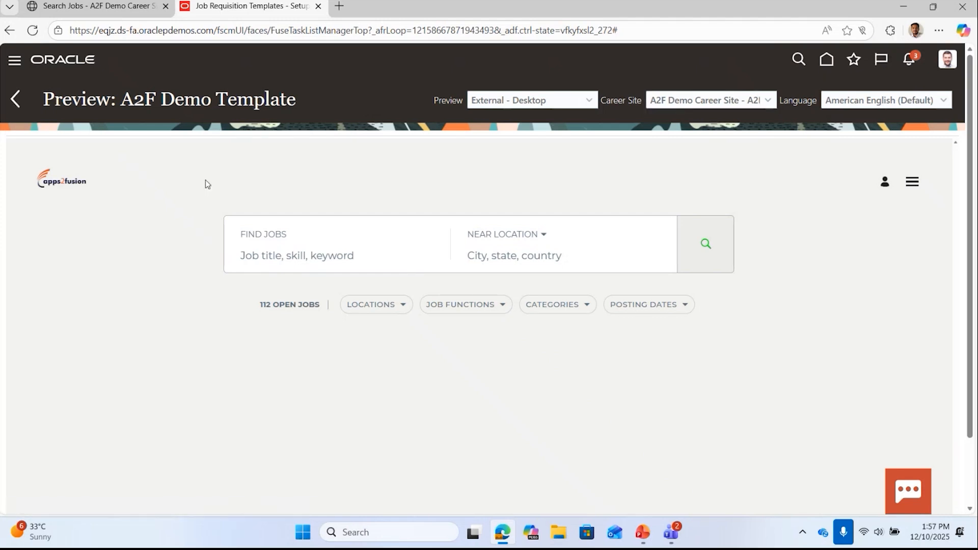
Step: Apply the Assembler job to the template from its details and save the choice
click(53, 200)
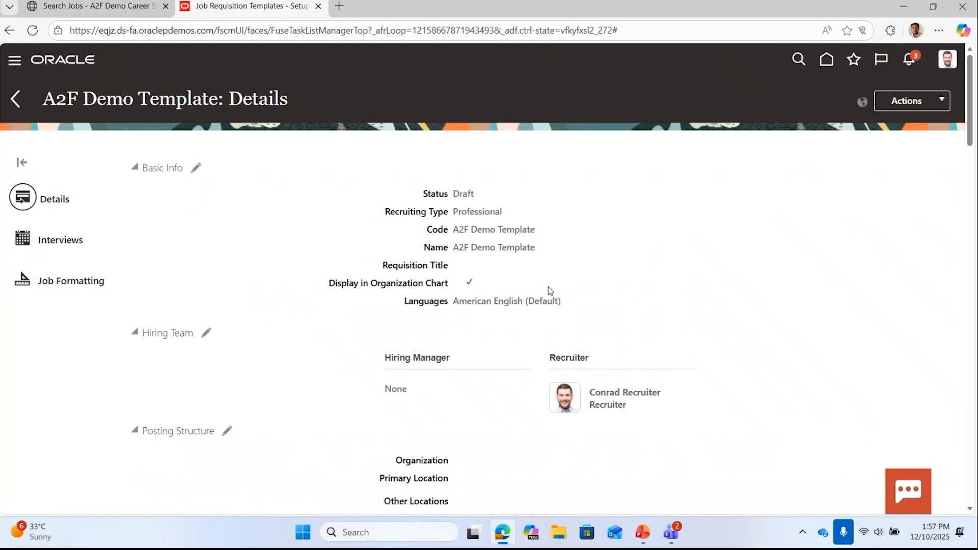
click(940, 104)
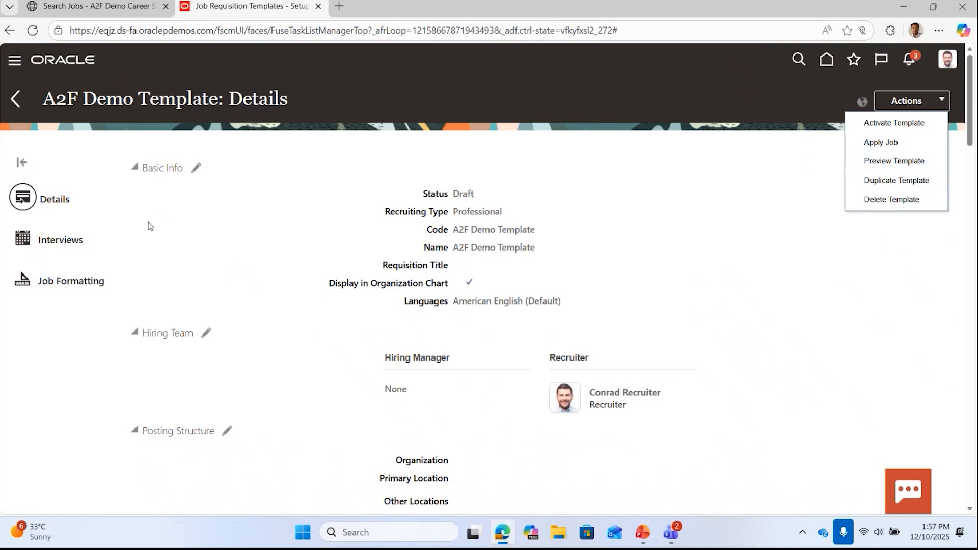
click(878, 146)
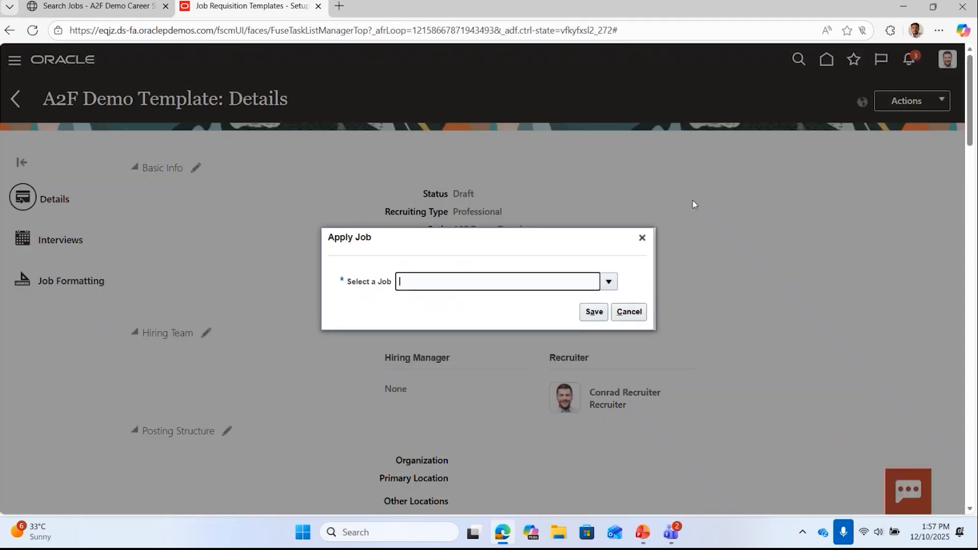
click(608, 281)
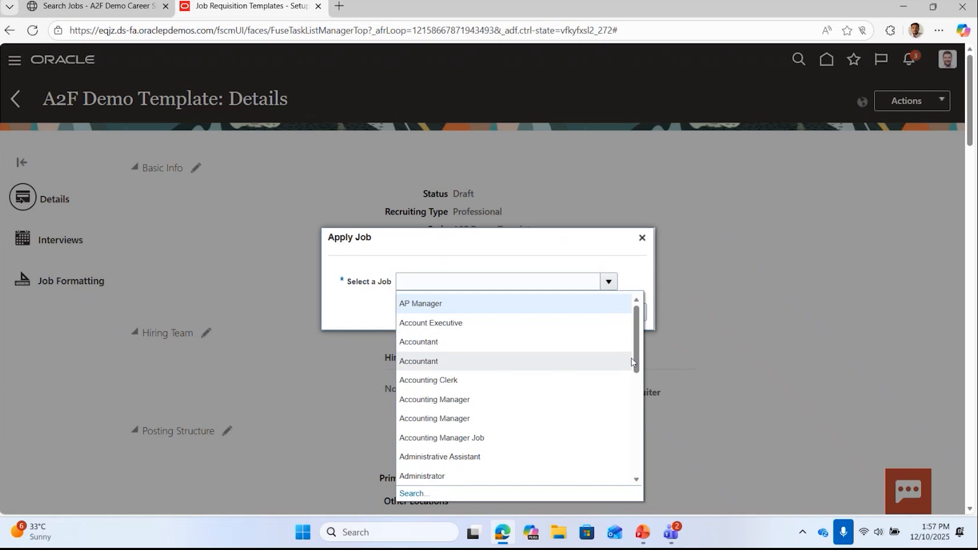
drag(632, 361, 644, 453)
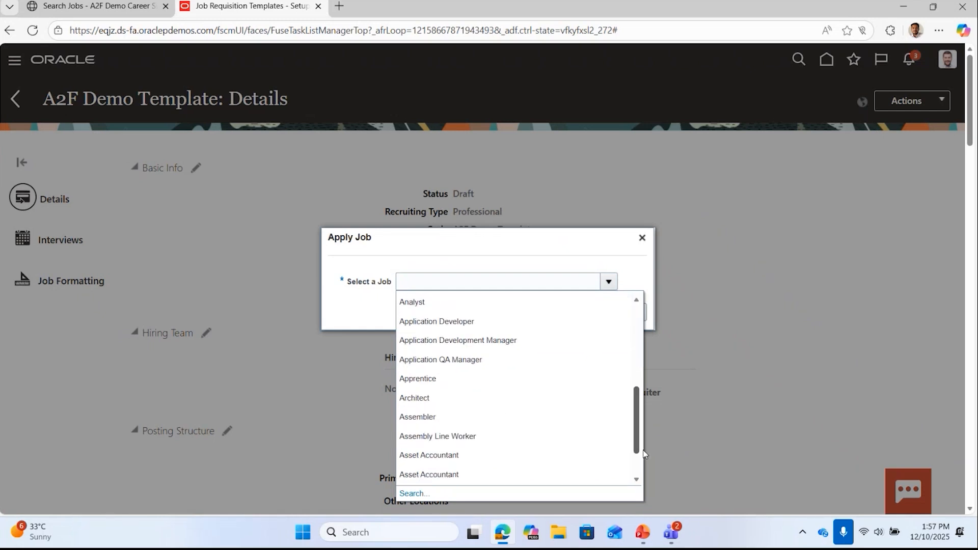
click(499, 417)
click(594, 313)
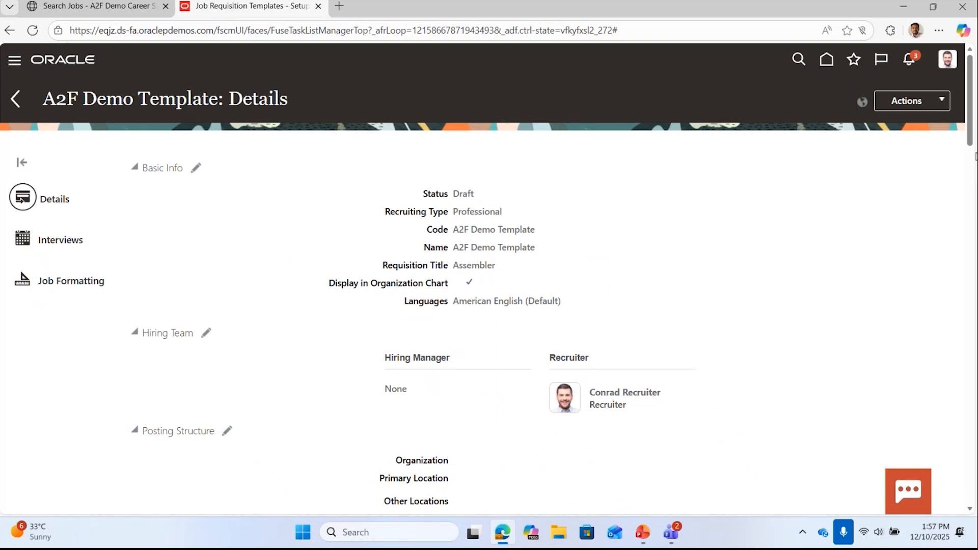
Step: Open the template's internal prescreening questionnaire for editing, review its question options, and cancel without making changes
scroll(975, 155, down, 10)
drag(975, 197, 974, 250)
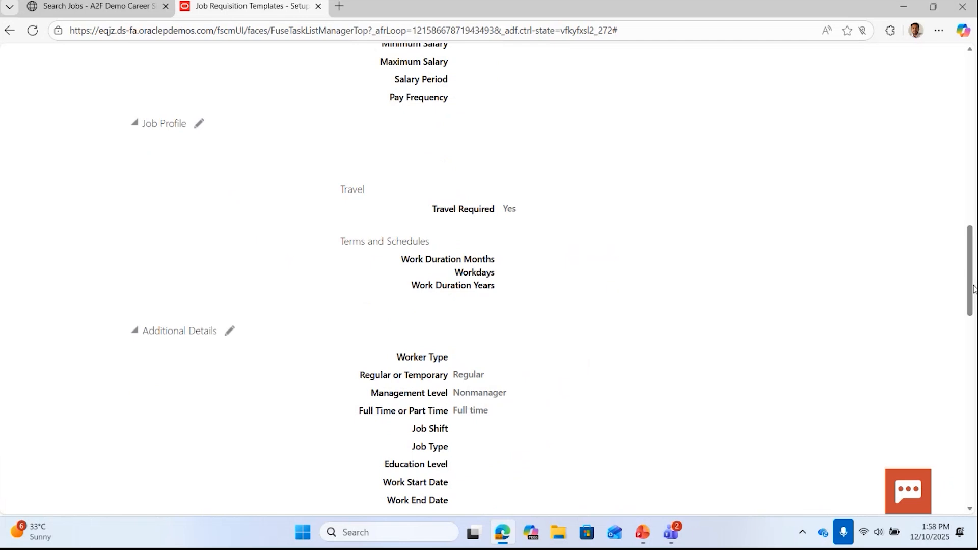
click(970, 446)
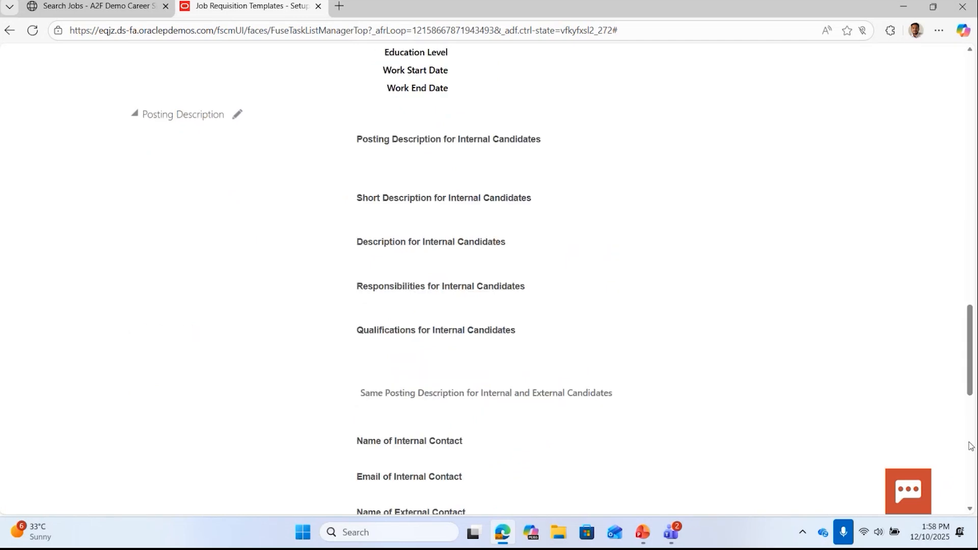
click(971, 446)
drag(971, 446, 972, 426)
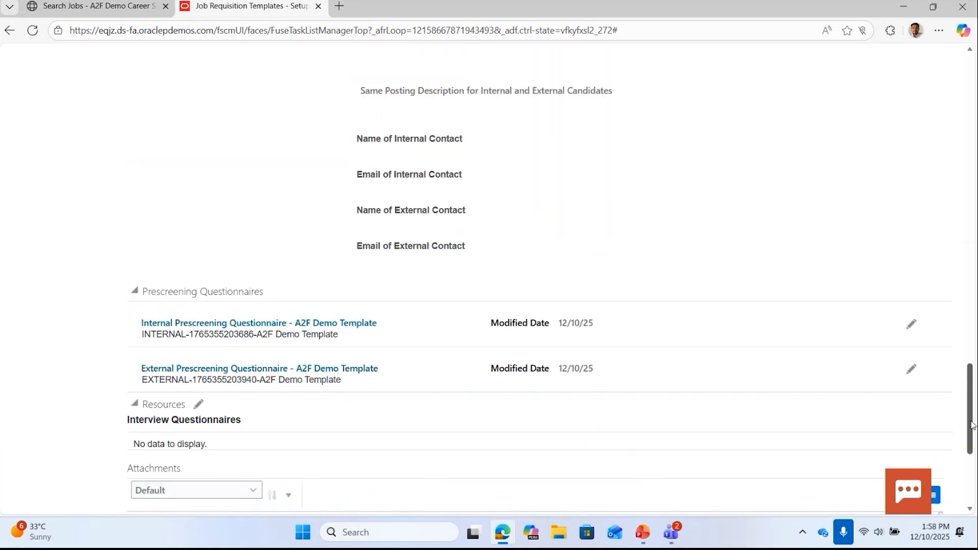
click(910, 324)
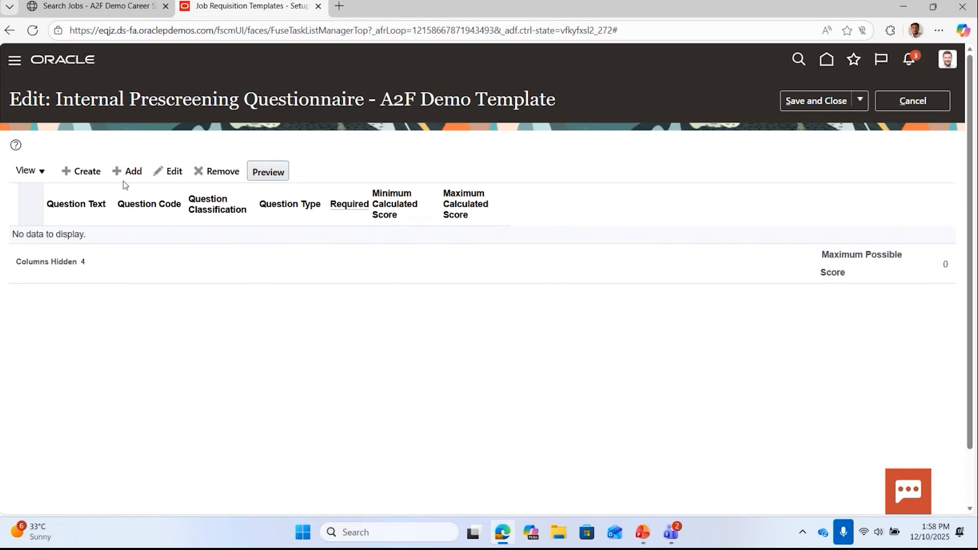
click(914, 101)
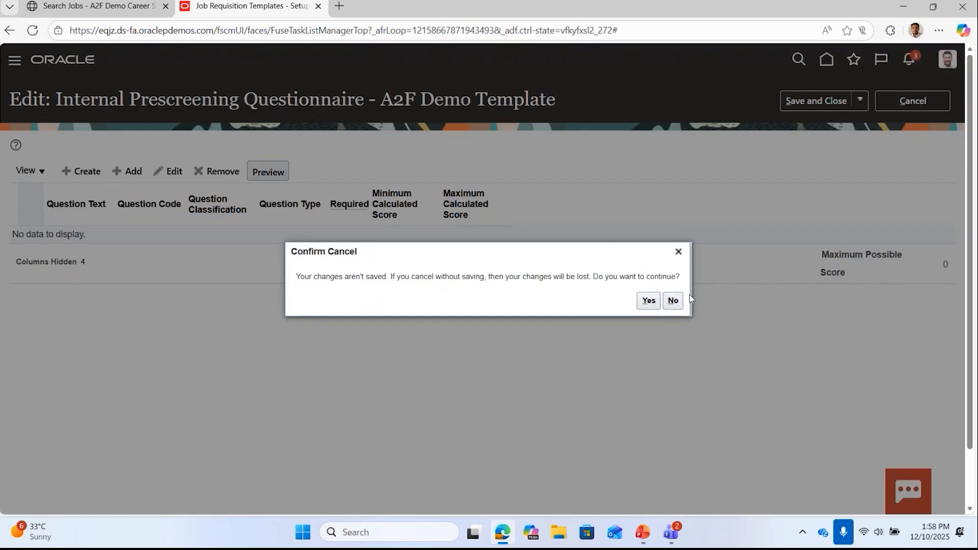
click(650, 305)
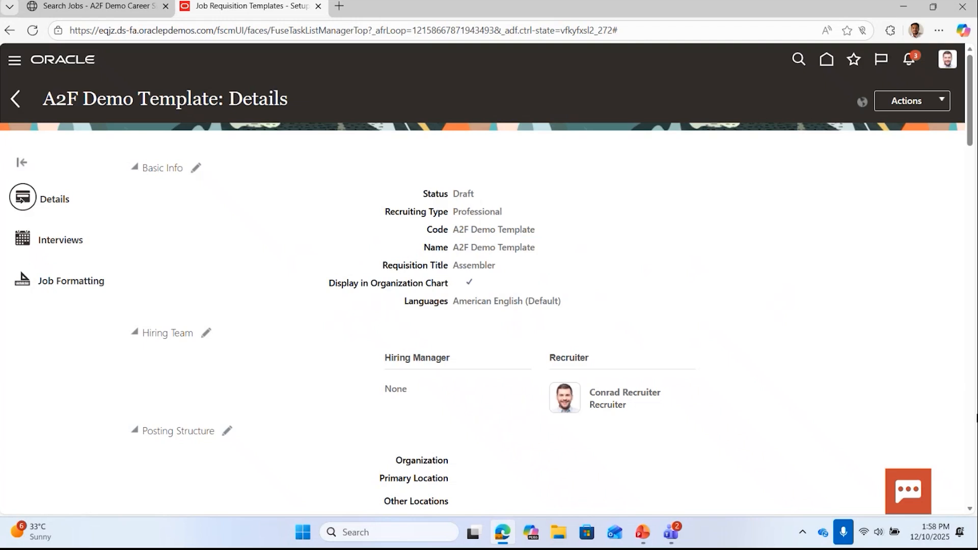
Step: Edit the template's external prescreening questionnaire and search the questions available to add using the keyword legal
click(976, 418)
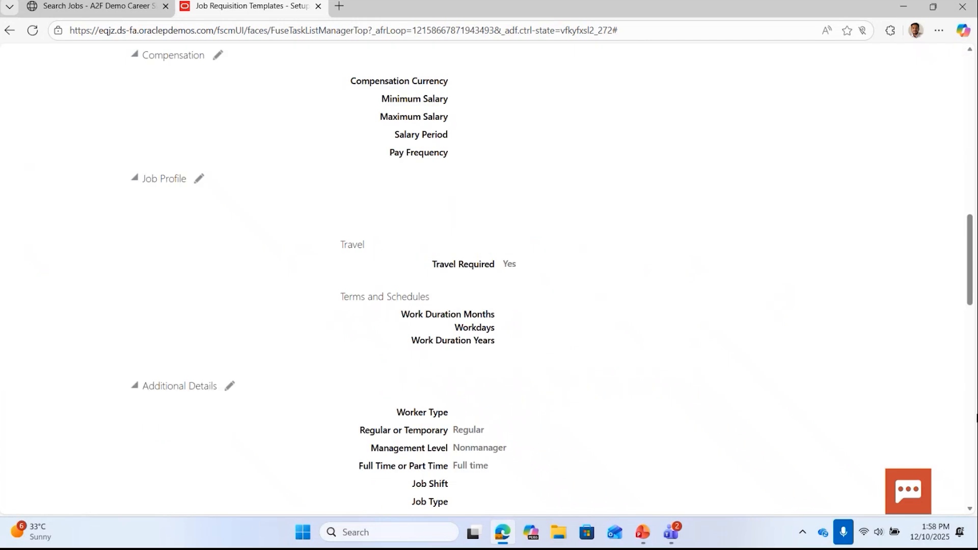
drag(977, 417, 976, 502)
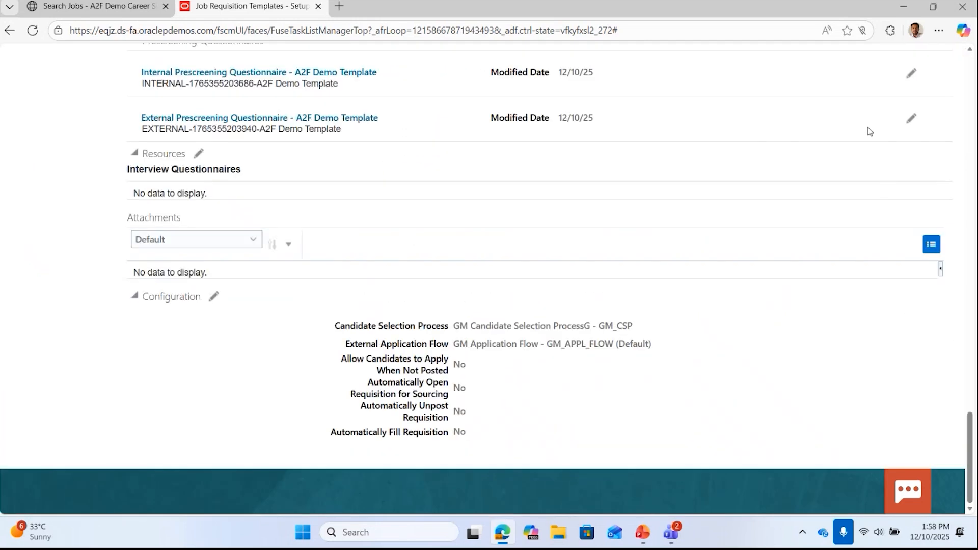
click(910, 121)
click(130, 171)
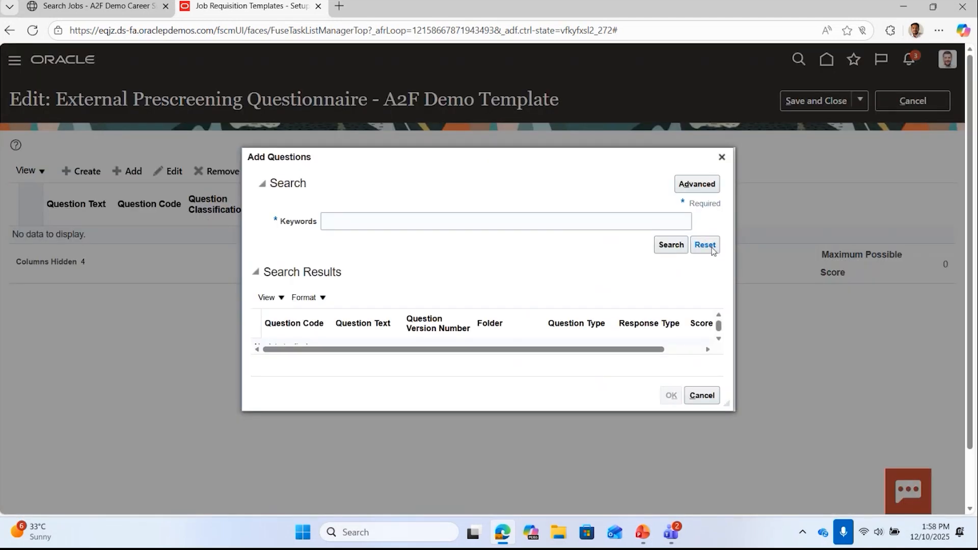
click(671, 244)
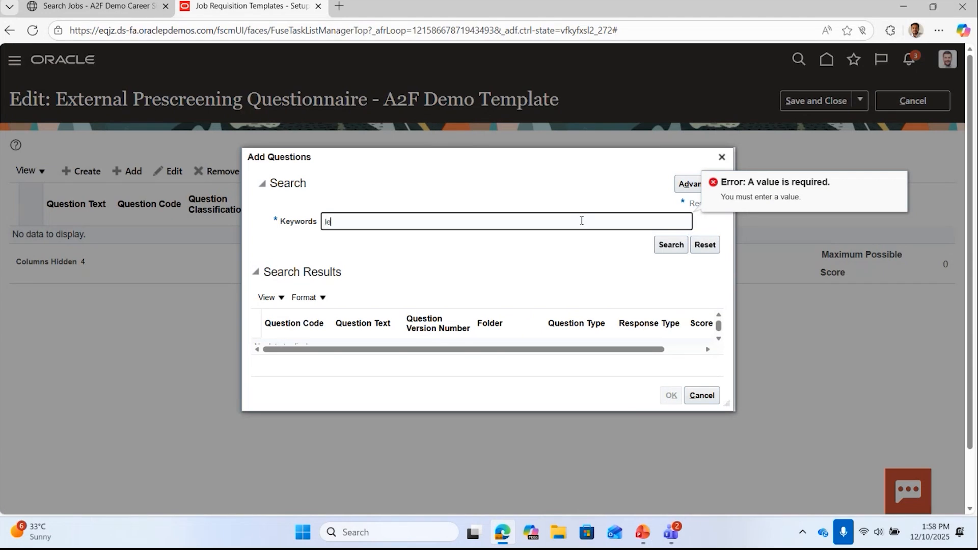
text(legal)
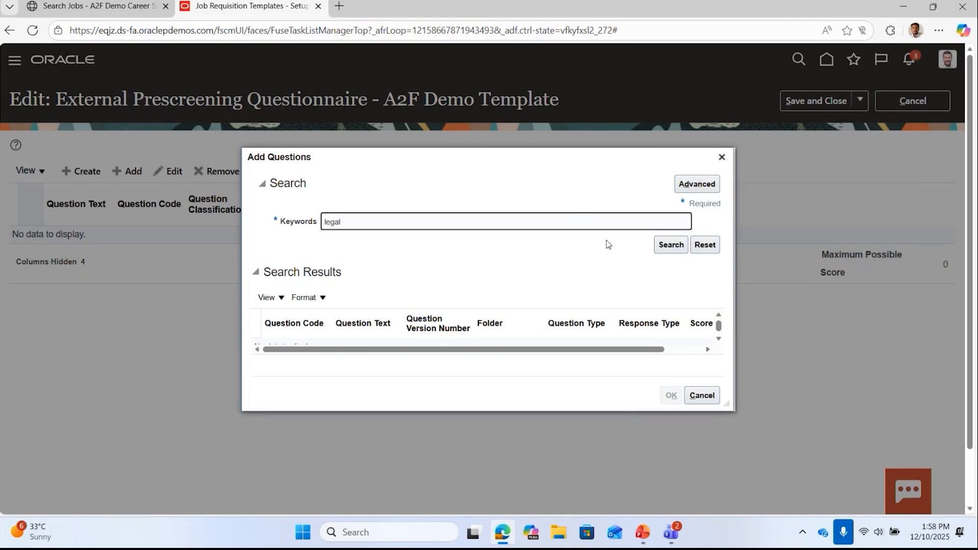
click(671, 245)
Step: Examine the found question's folder, type and text, then cancel adding it and leave the external questionnaire without saving
click(504, 339)
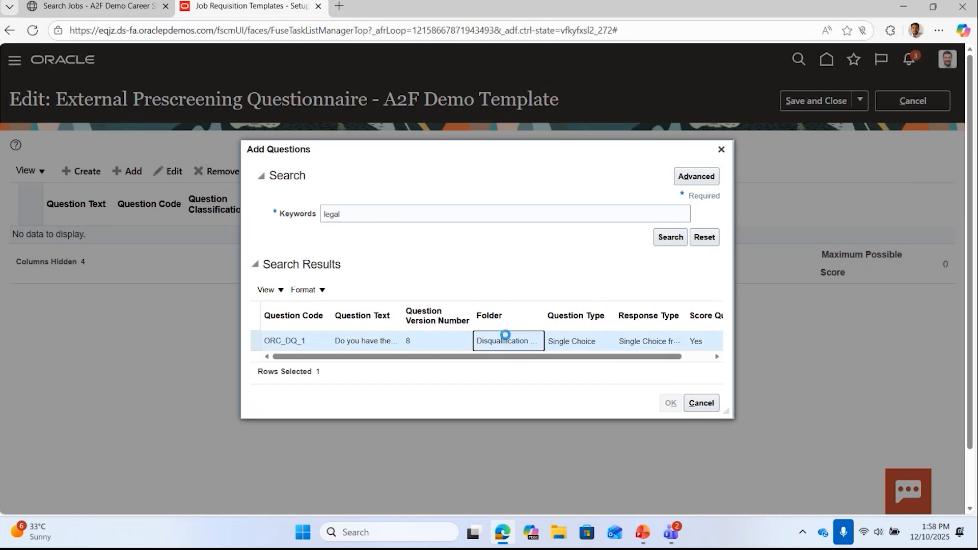
double_click(504, 339)
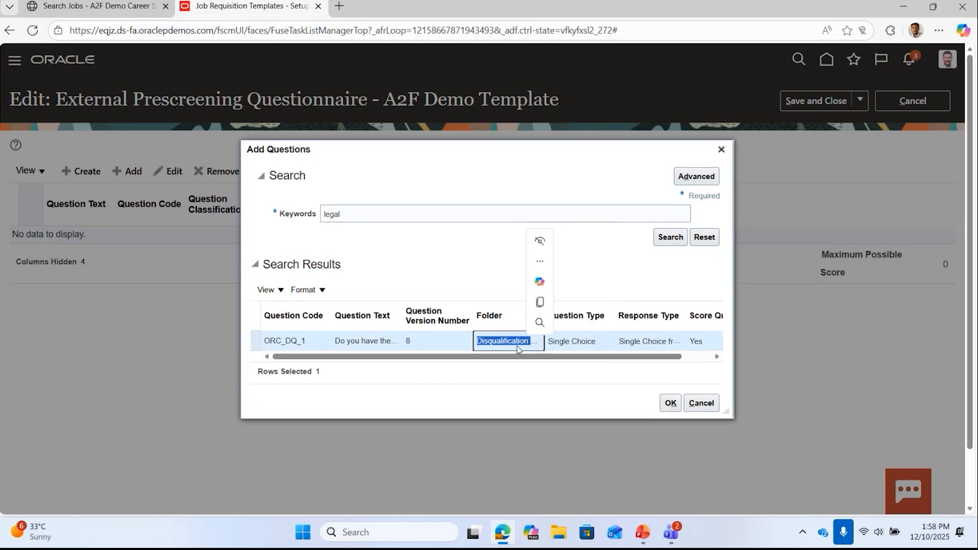
double_click(585, 350)
click(586, 354)
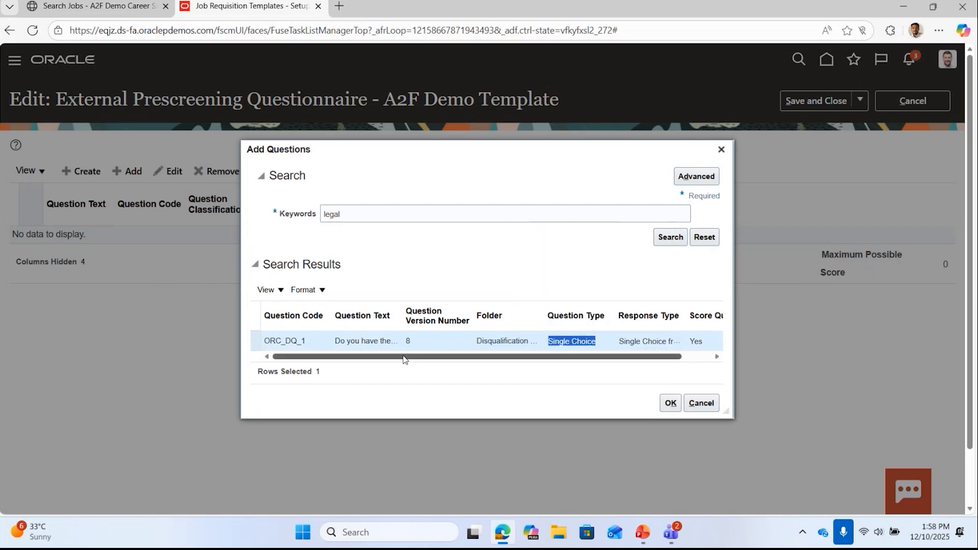
triple_click(387, 344)
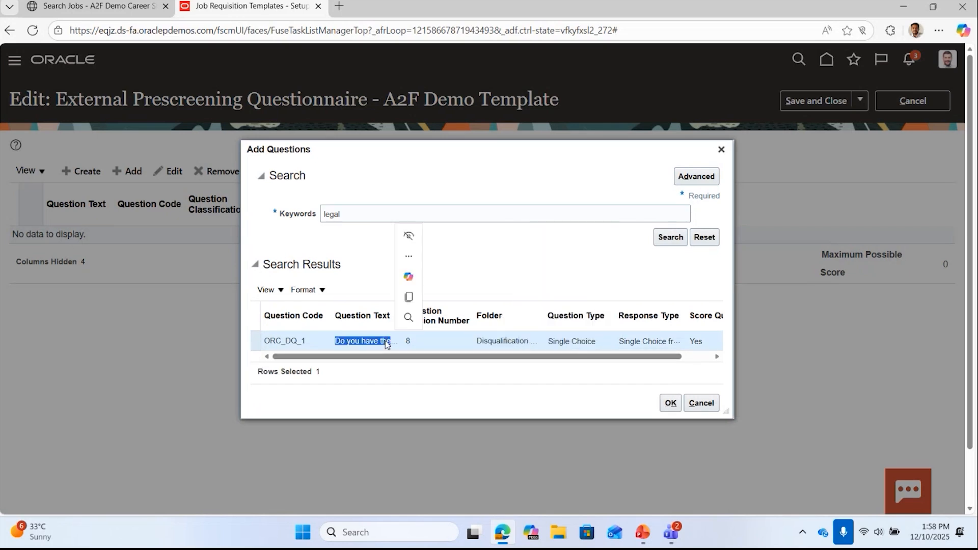
click(688, 407)
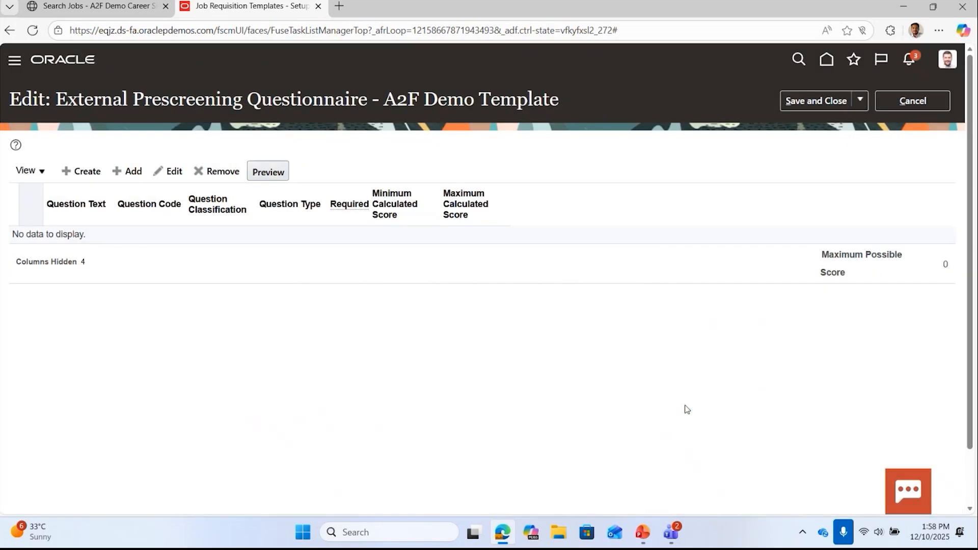
click(943, 100)
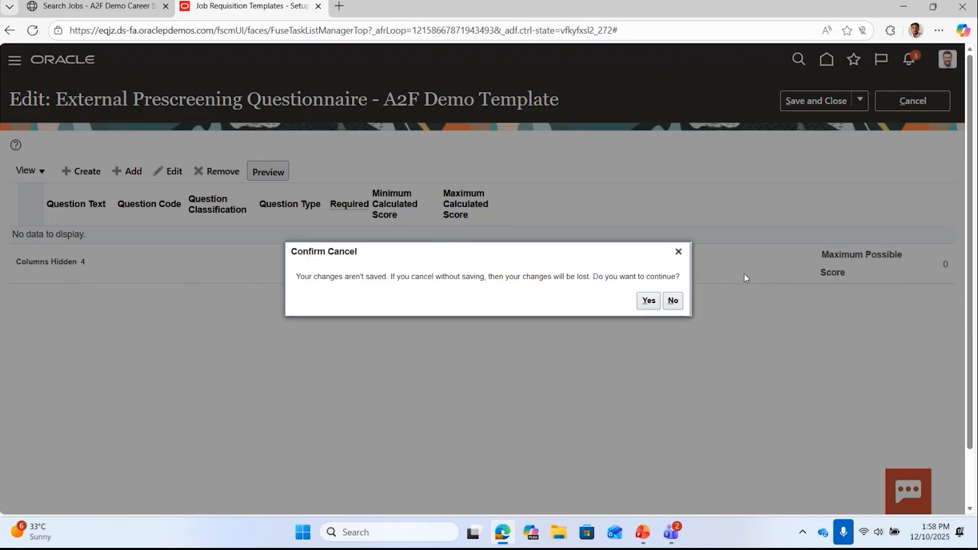
click(647, 301)
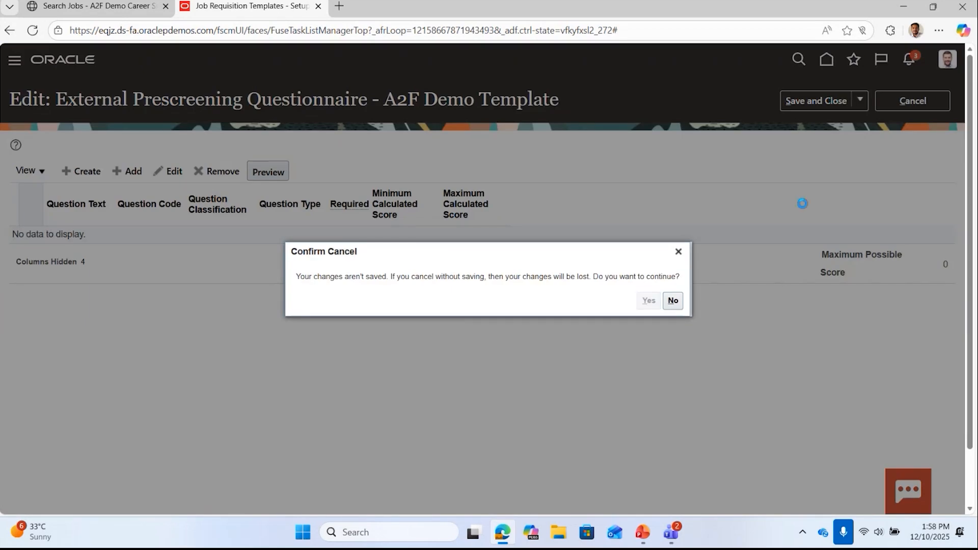
click(921, 105)
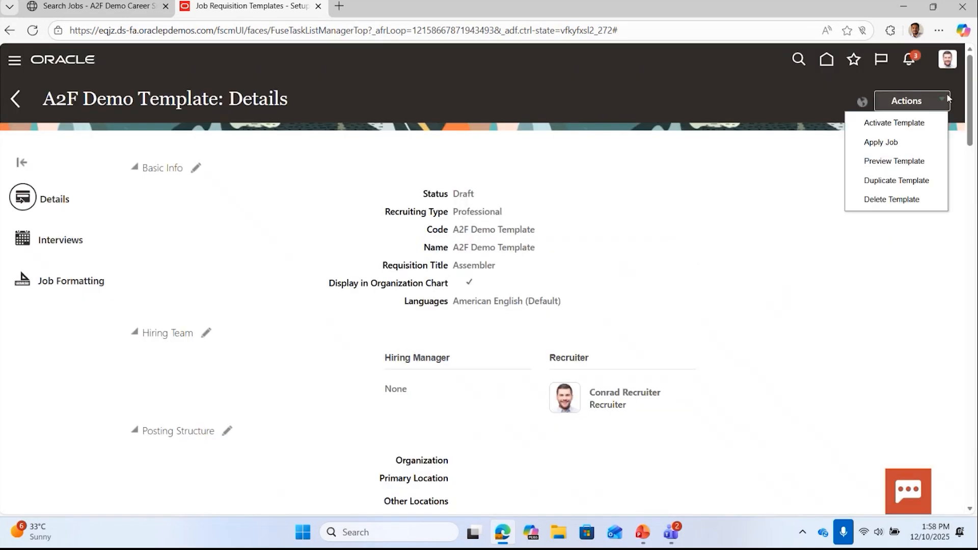
click(914, 121)
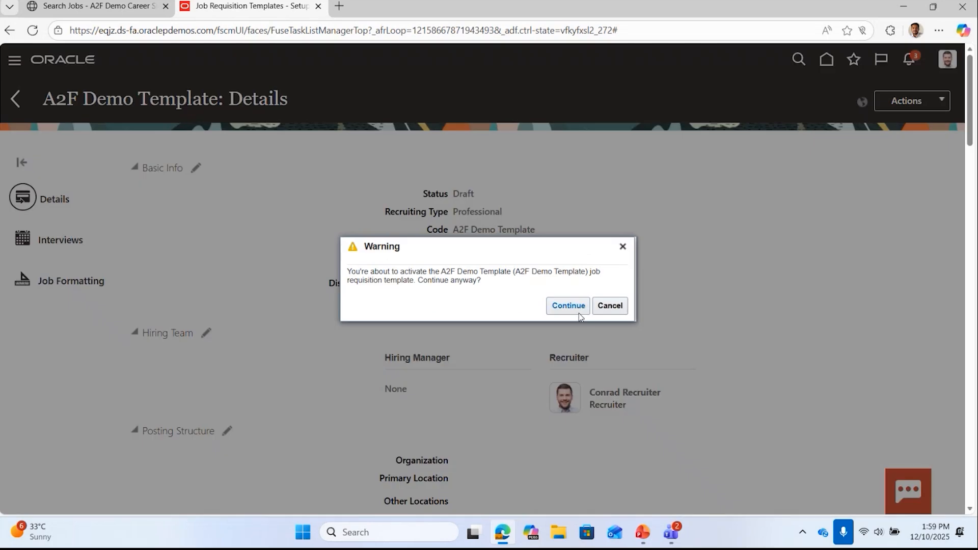
click(619, 306)
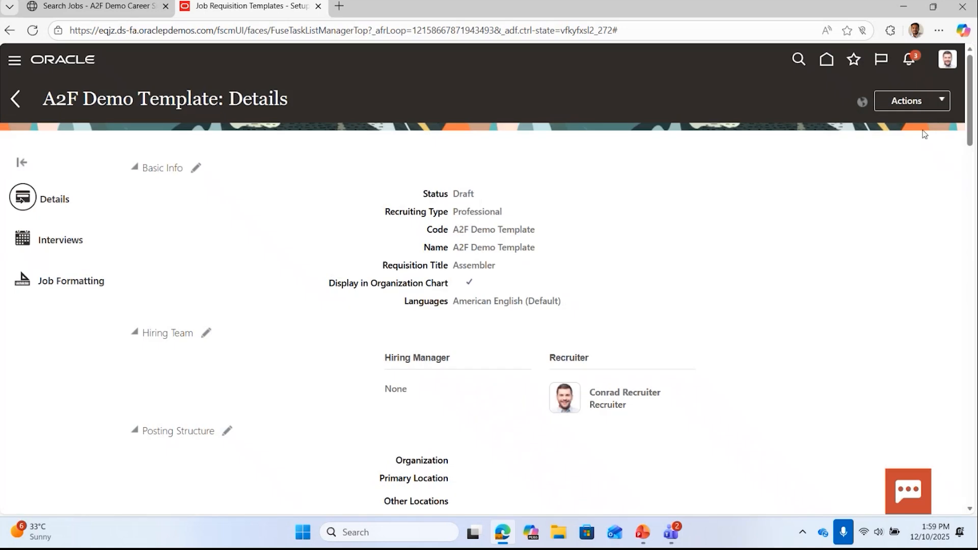
Step: Try to activate the A2F Demo Template from its details page
click(936, 106)
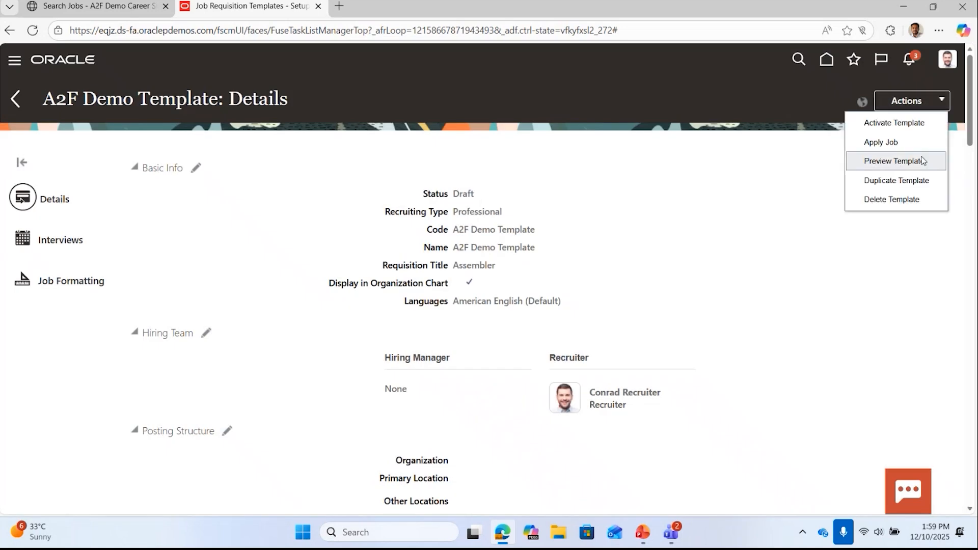
click(886, 123)
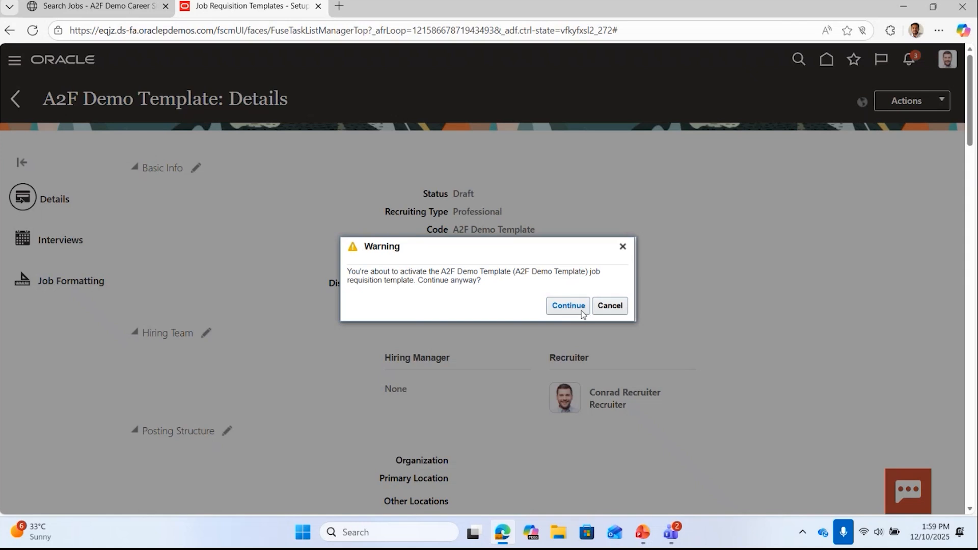
click(568, 306)
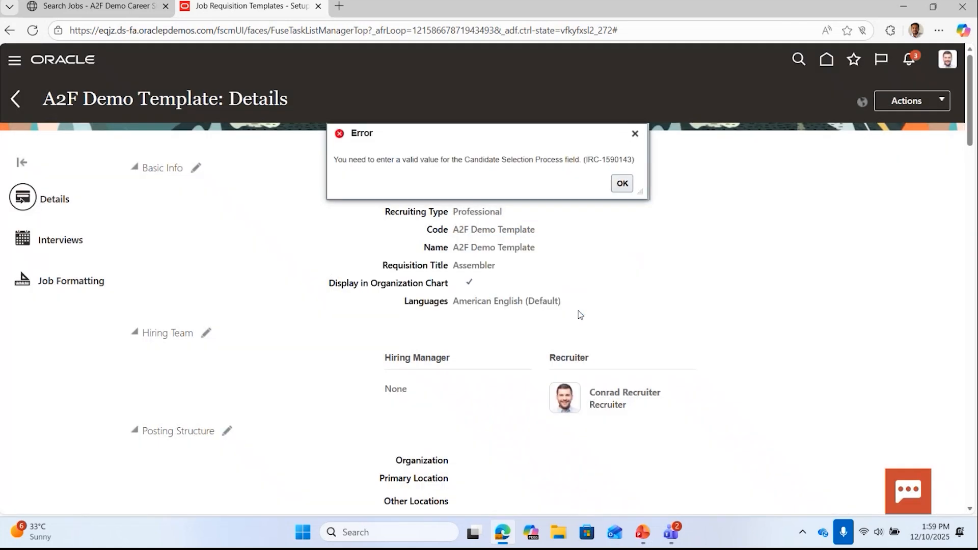
click(622, 184)
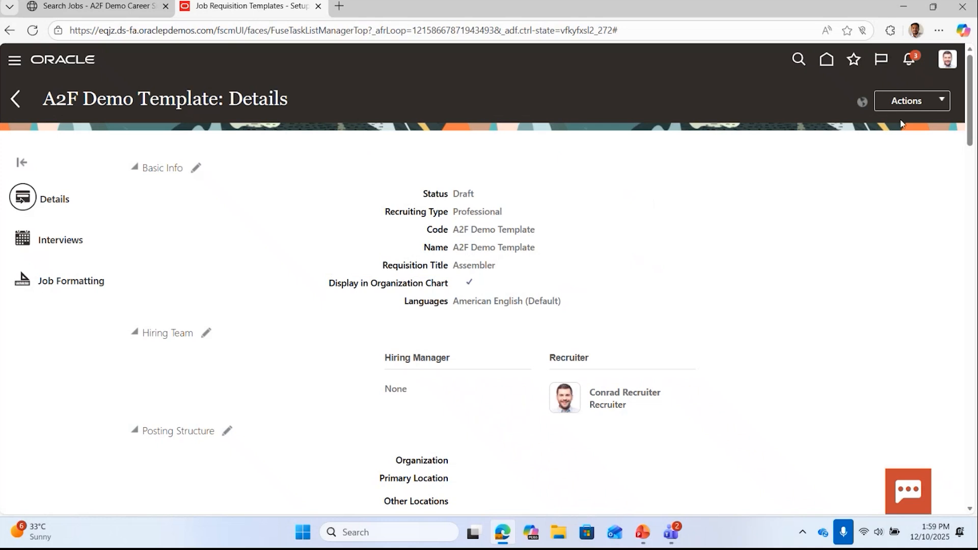
Step: Edit the template's configuration and save it again with GM Candidate Selection ProcessG - GM_CSP and the GM Application Flow
click(930, 105)
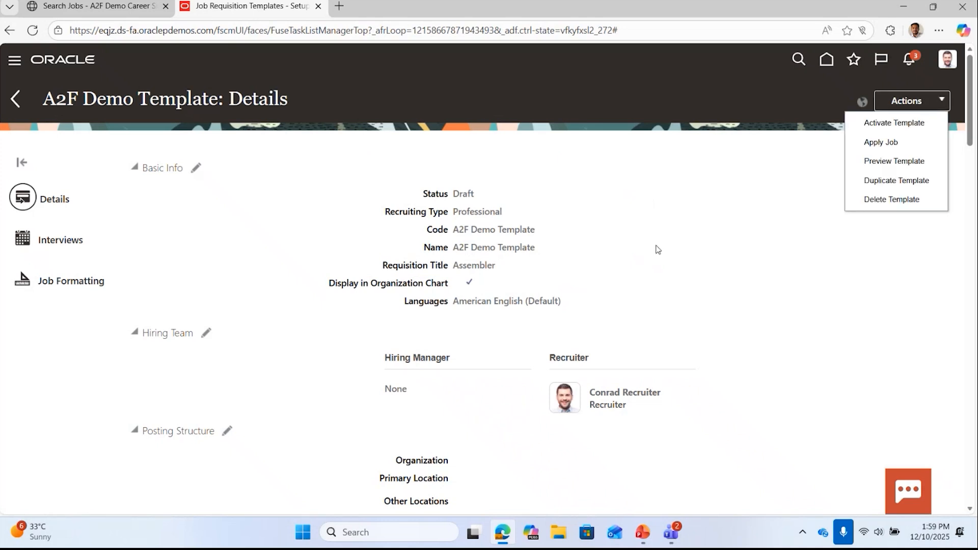
scroll(657, 250, down, 15)
scroll(976, 401, down, 10)
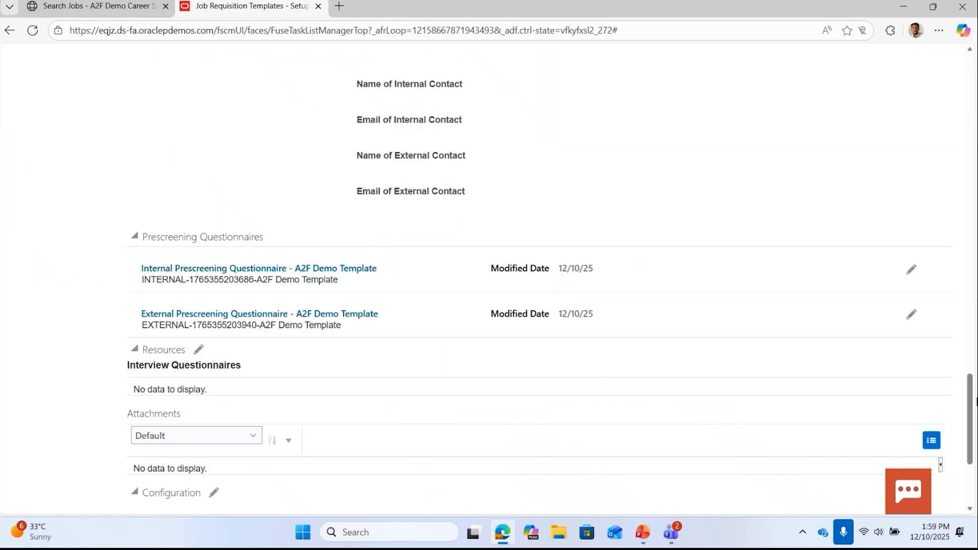
drag(976, 404, 976, 437)
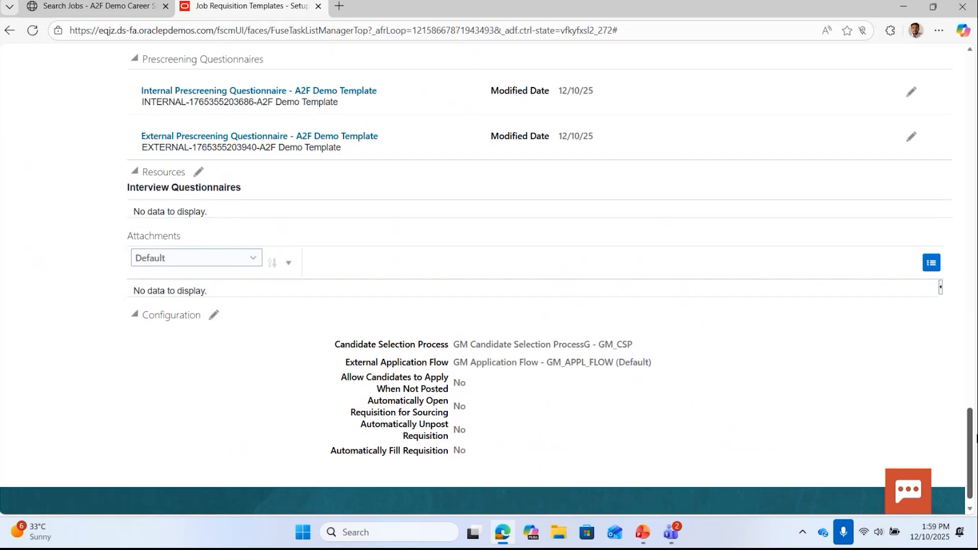
click(213, 315)
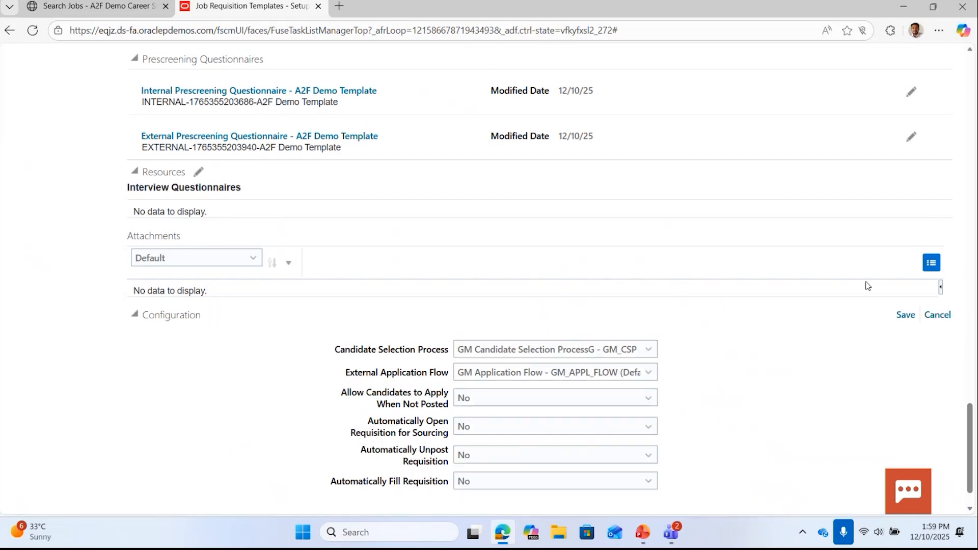
click(905, 314)
Step: Activate the A2F Demo Template and dismiss the confirmation
scroll(957, 168, up, 15)
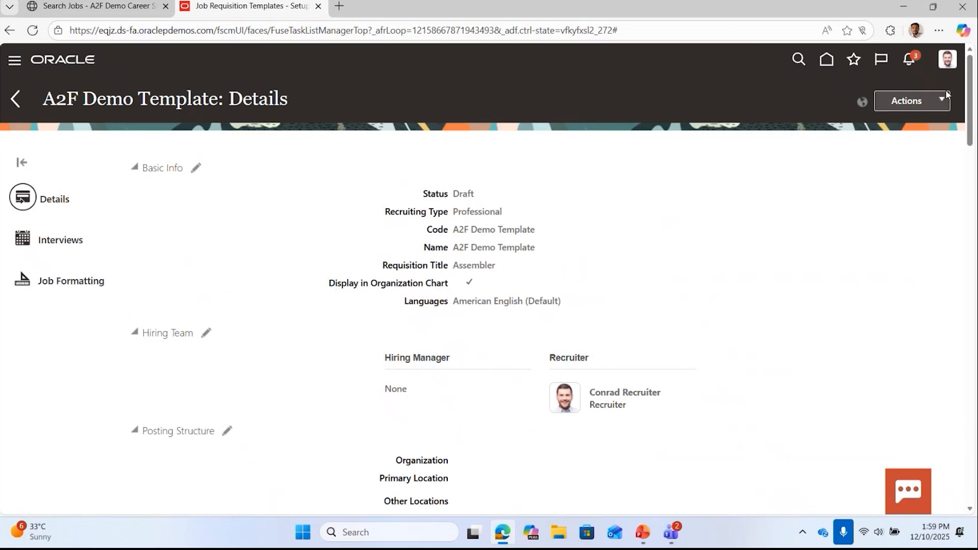
click(912, 100)
click(923, 122)
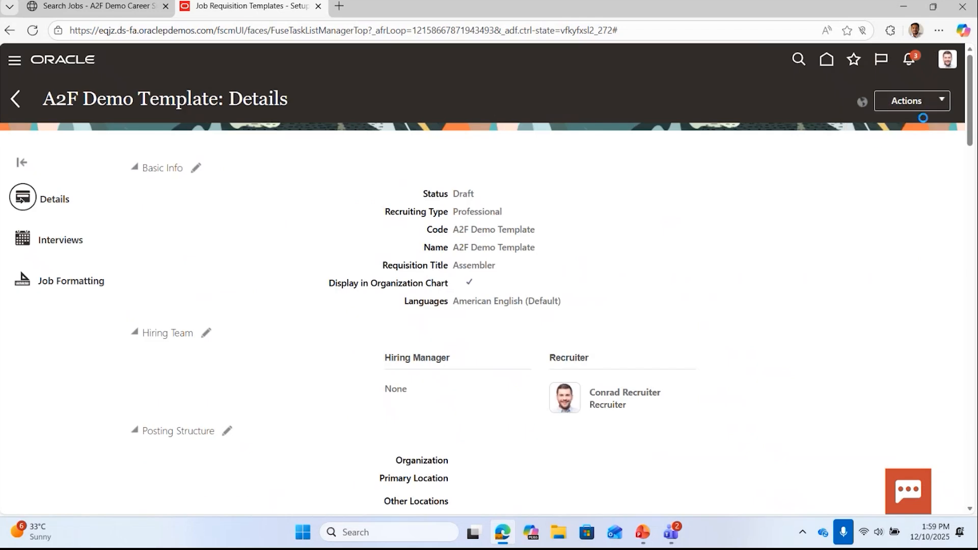
click(569, 306)
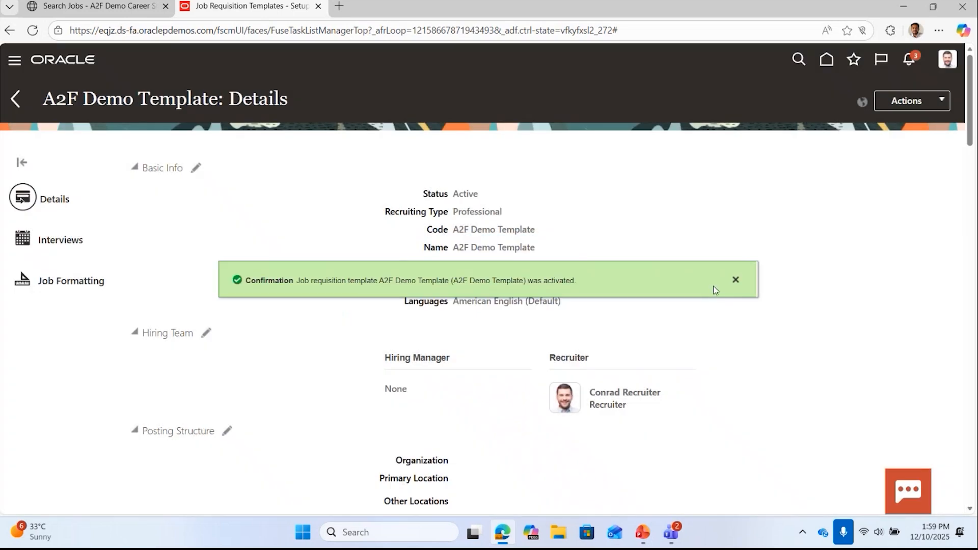
click(736, 279)
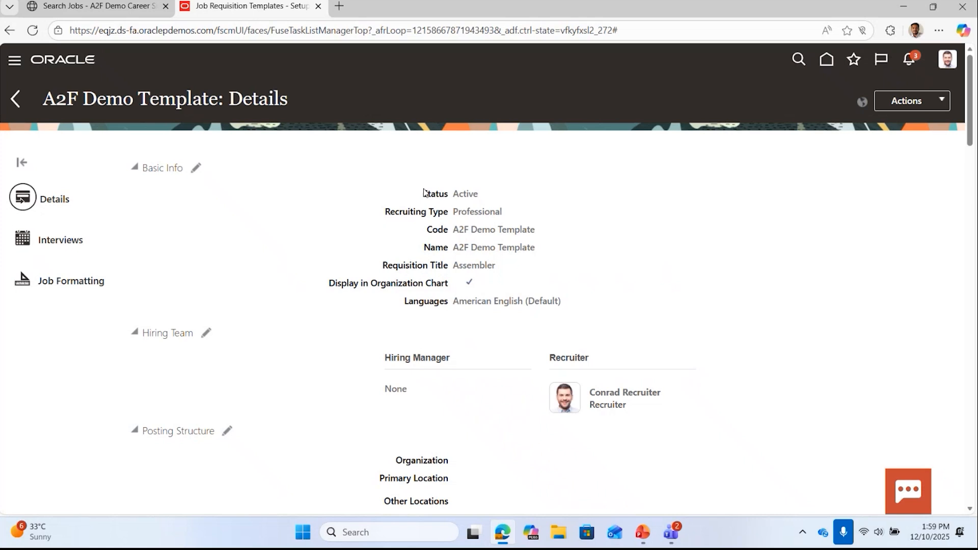
Step: Leave the template for the job requisition templates list, then go to the application's home page
click(15, 104)
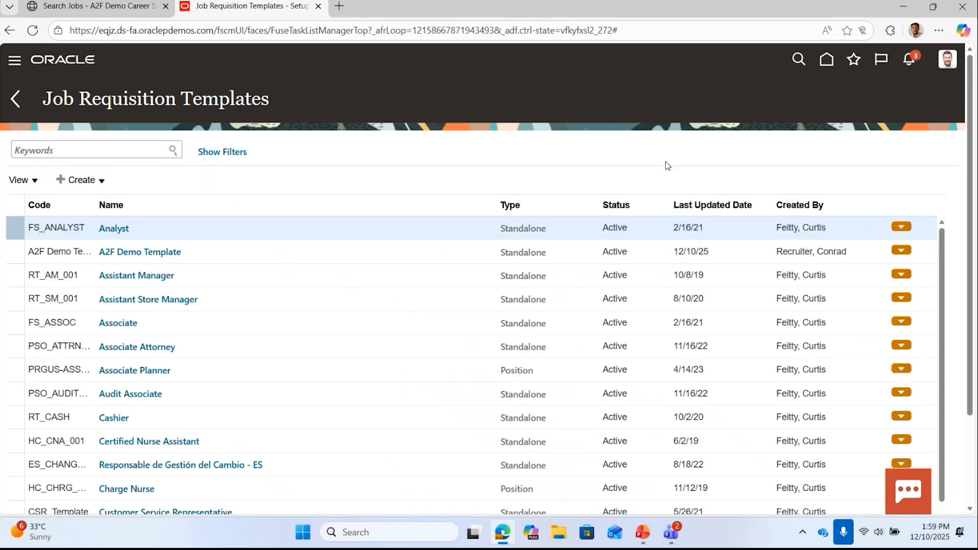
click(828, 68)
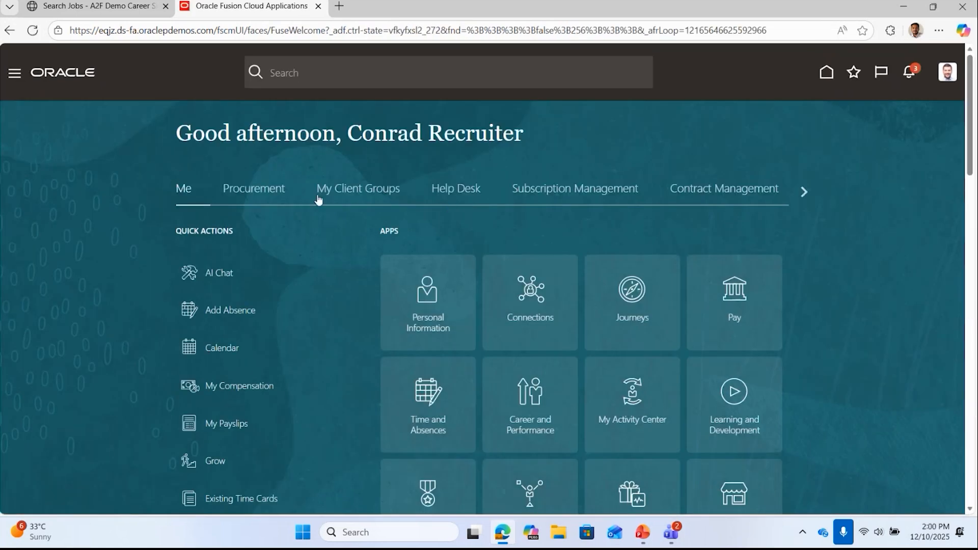
Step: Open the hiring requisitions list under My Client Groups, start a new job requisition, and dismiss the browser's notification request
click(325, 199)
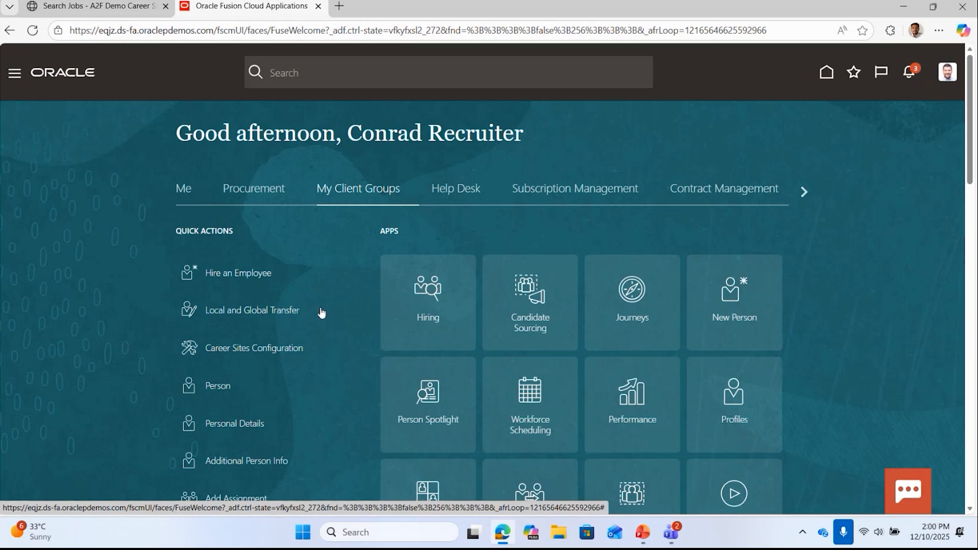
click(451, 320)
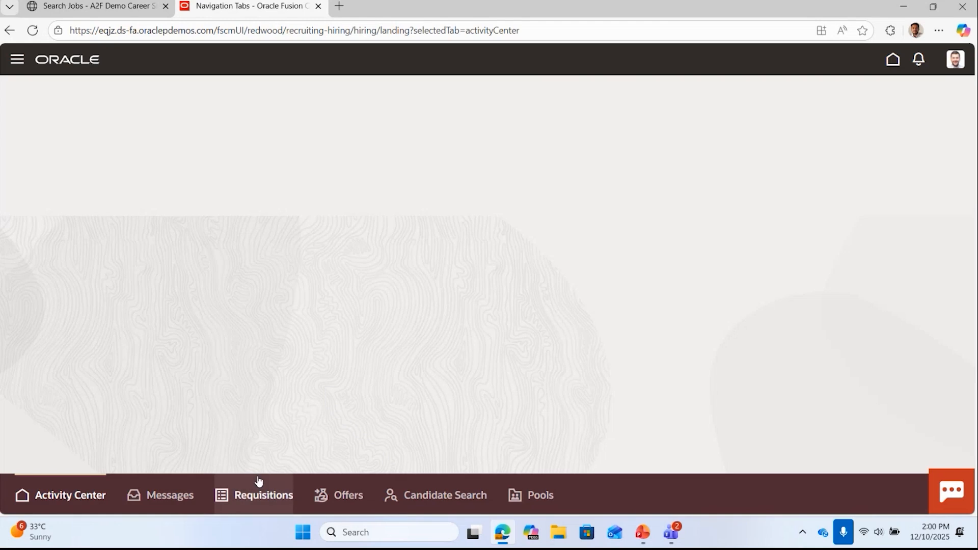
click(258, 481)
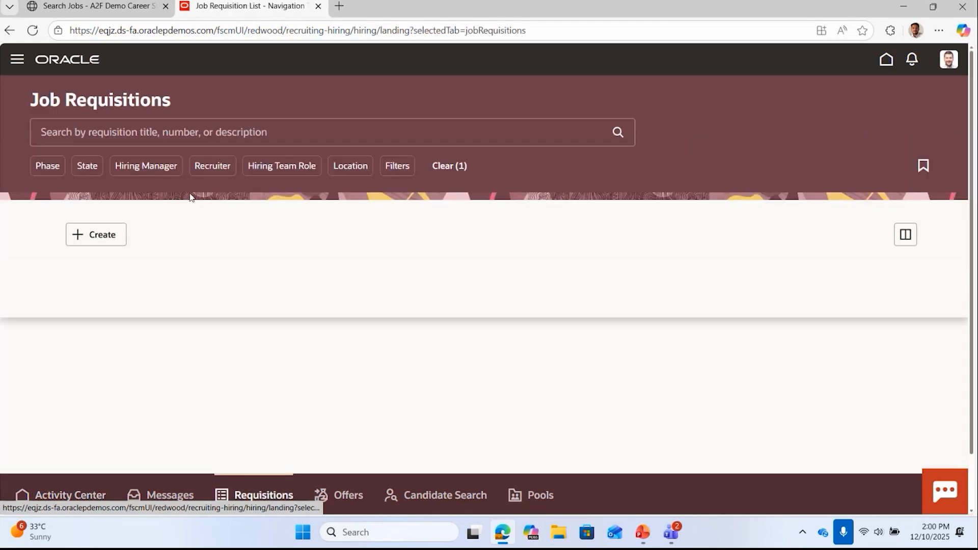
click(109, 235)
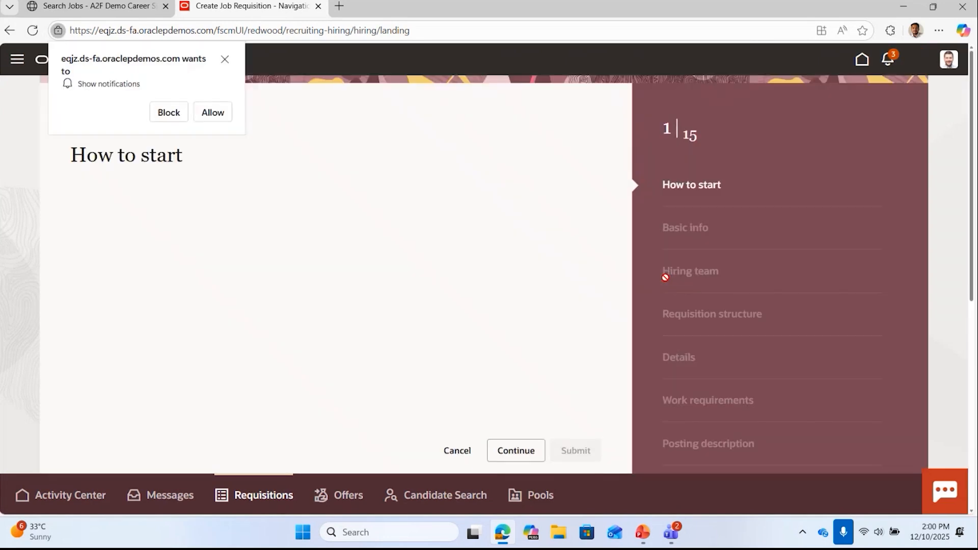
click(225, 60)
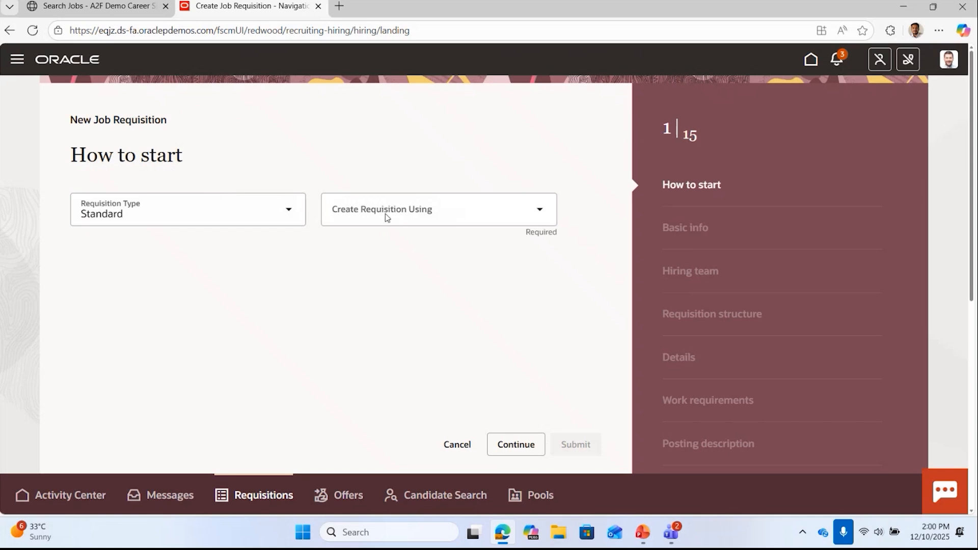
Step: Base the standard requisition on a template and set its recruiting type to Professional
click(412, 216)
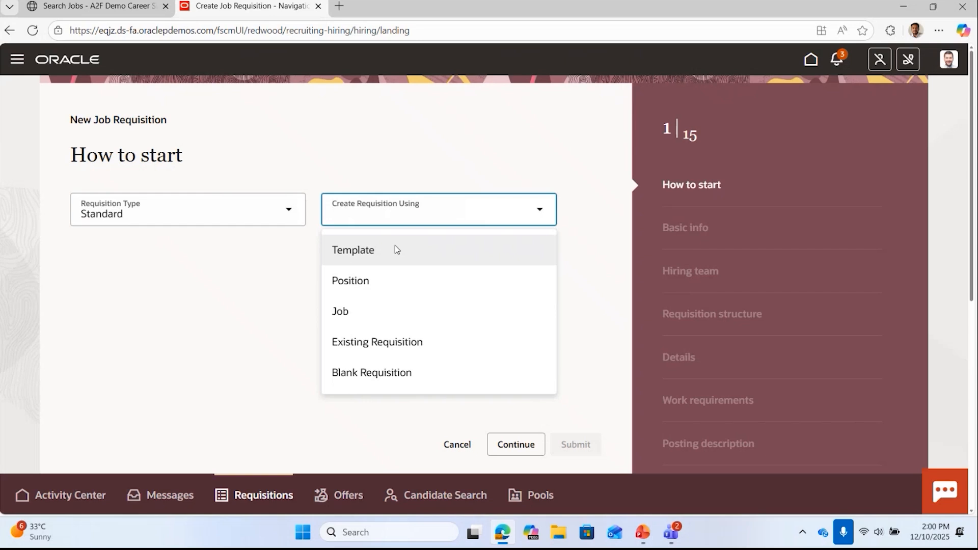
click(396, 247)
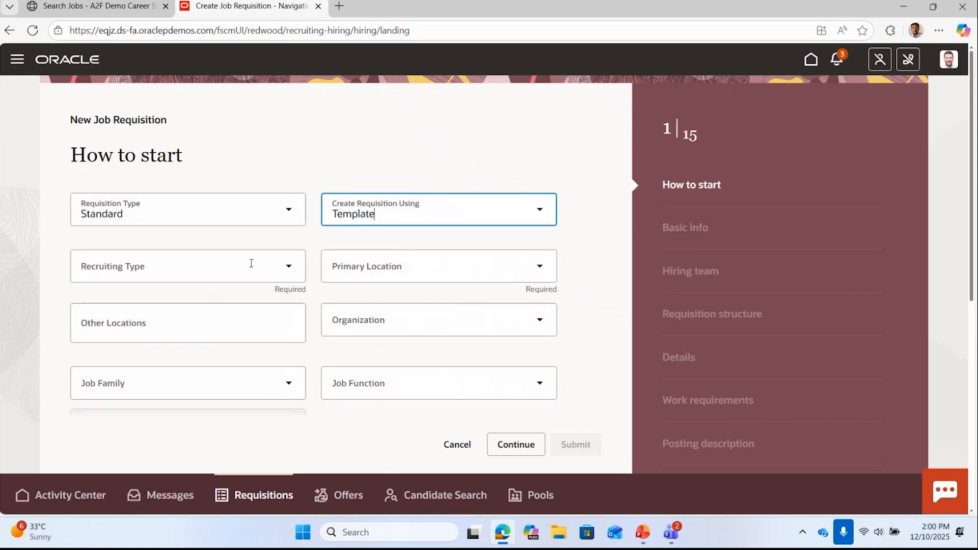
scroll(961, 331, down, 2)
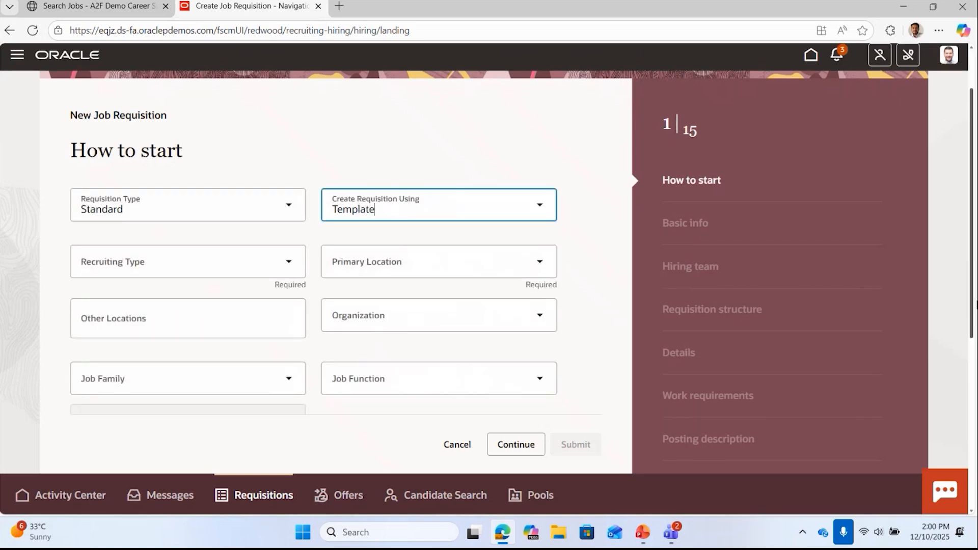
click(295, 238)
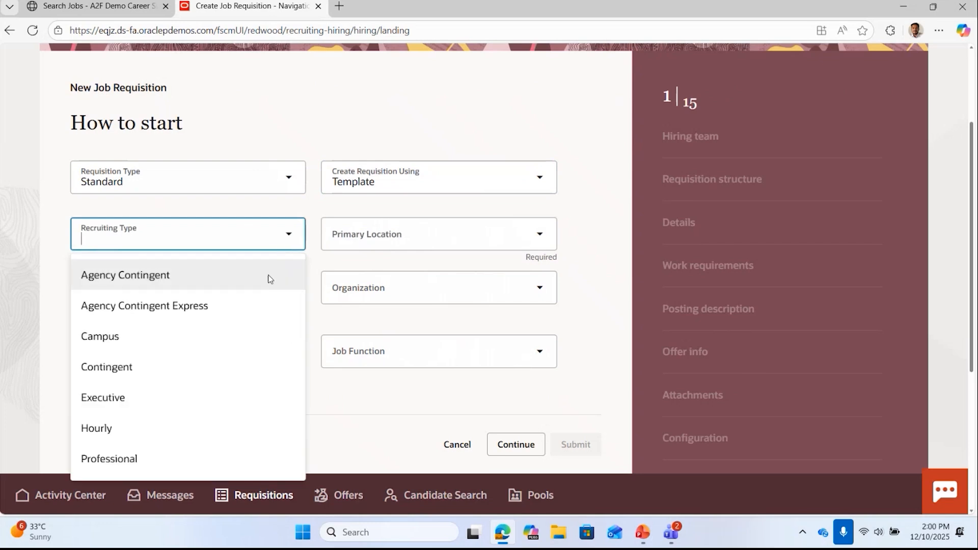
click(163, 459)
Step: Look through the available locations and set the requisition's primary location to Australia
click(394, 241)
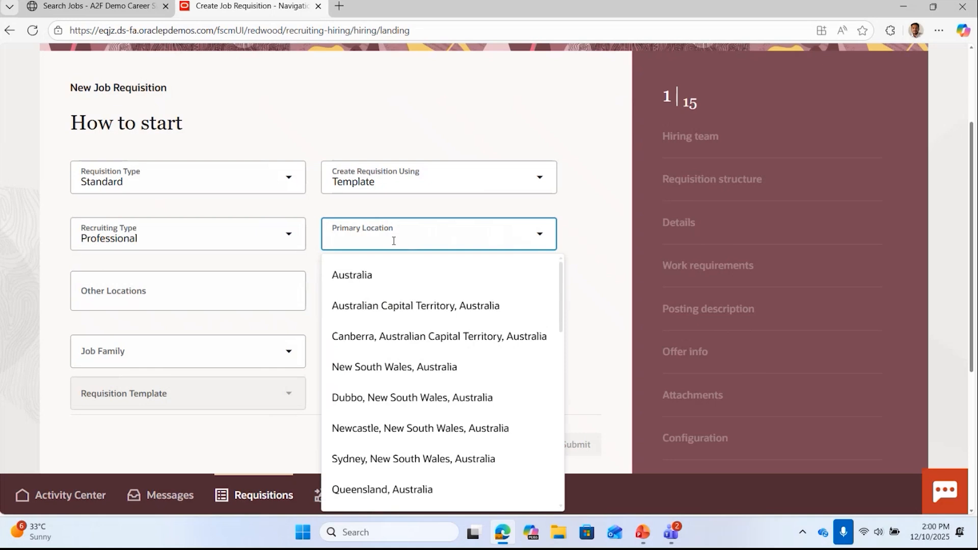
drag(561, 317, 558, 416)
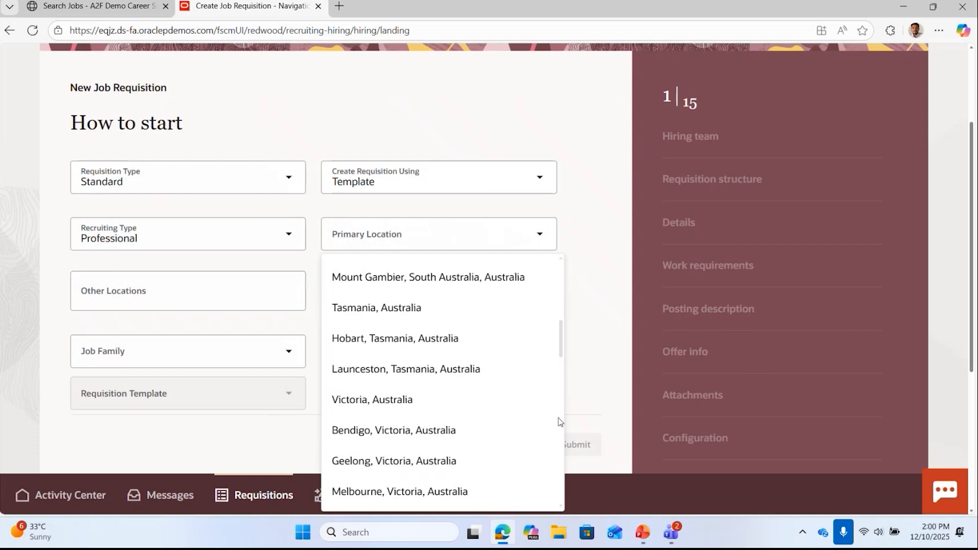
scroll(560, 422, down, 10)
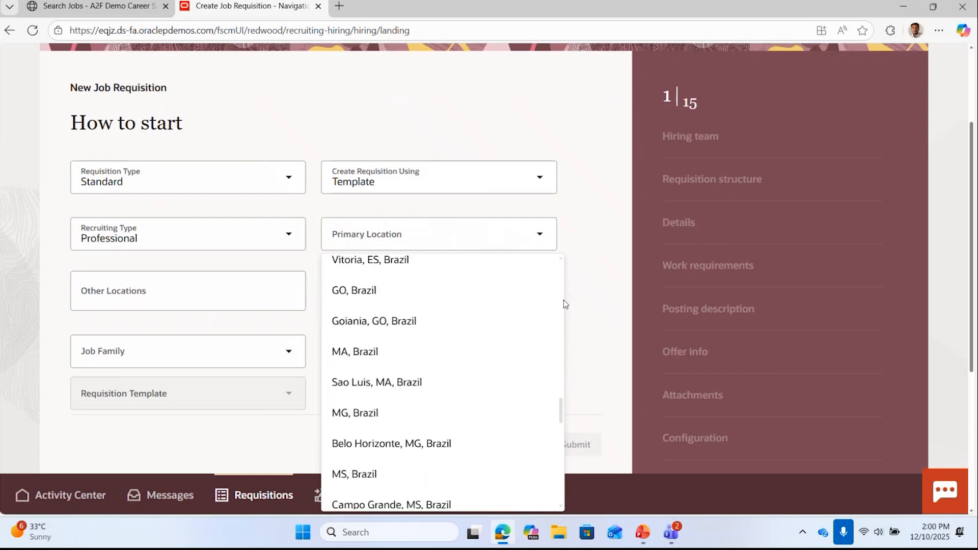
scroll(563, 304, up, 12)
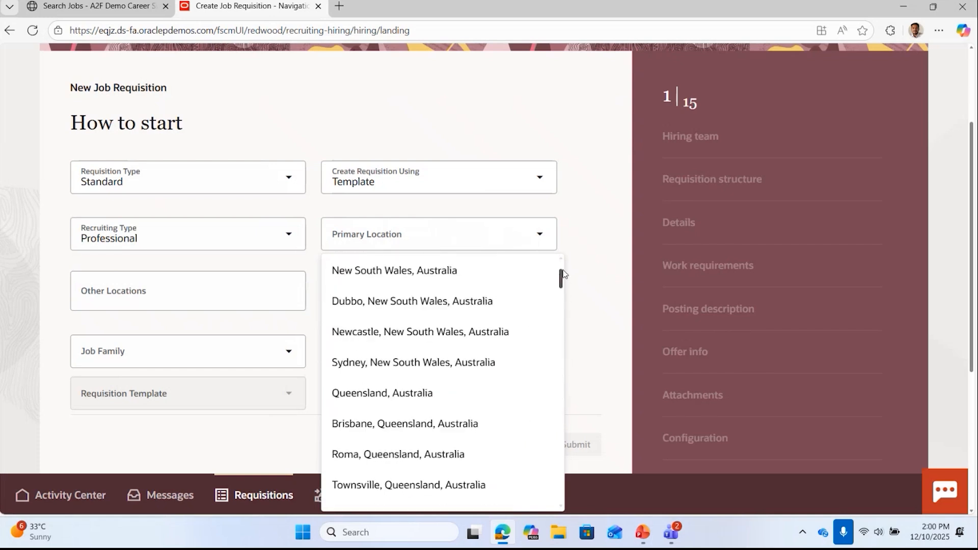
scroll(563, 274, up, 2)
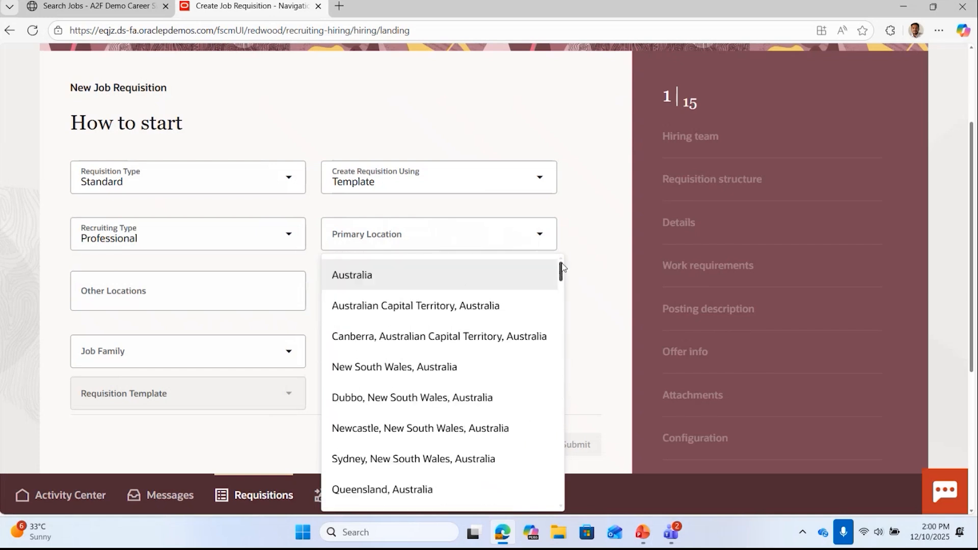
click(467, 285)
drag(973, 313, 977, 358)
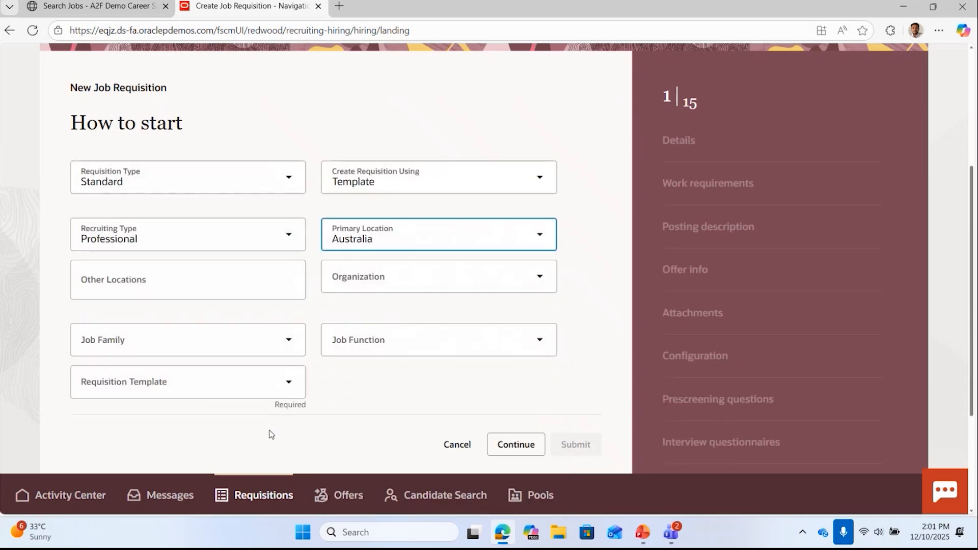
Step: Choose A2F Demo Template as the requisition template
click(251, 387)
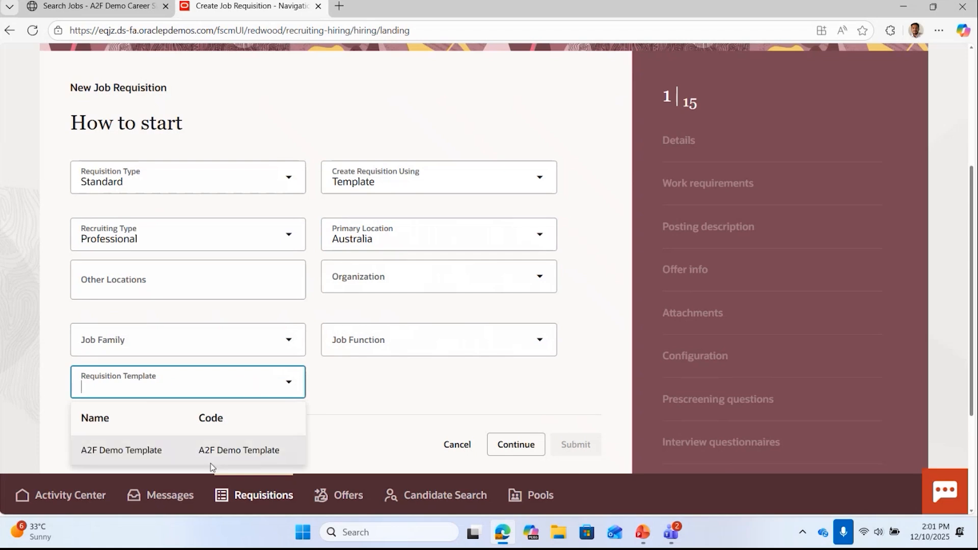
drag(976, 334, 977, 358)
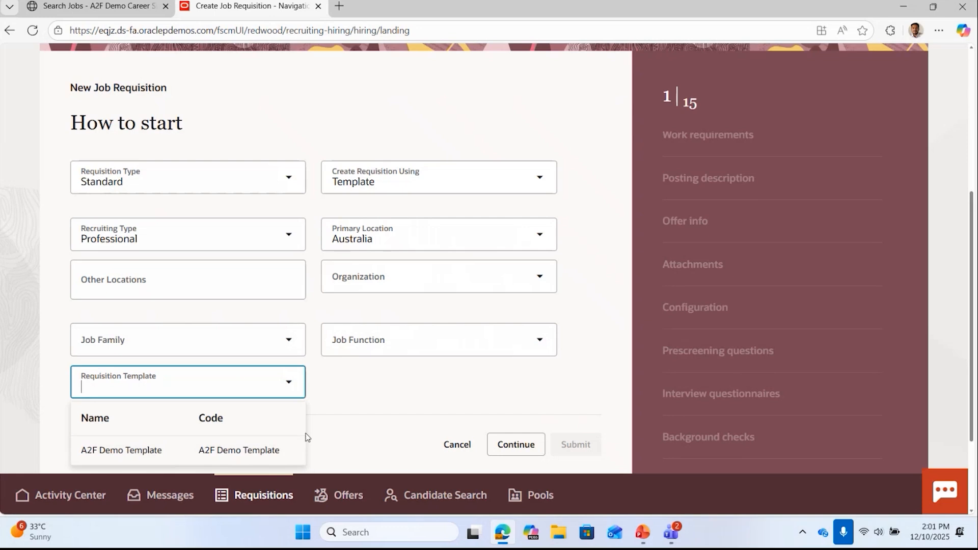
triple_click(307, 456)
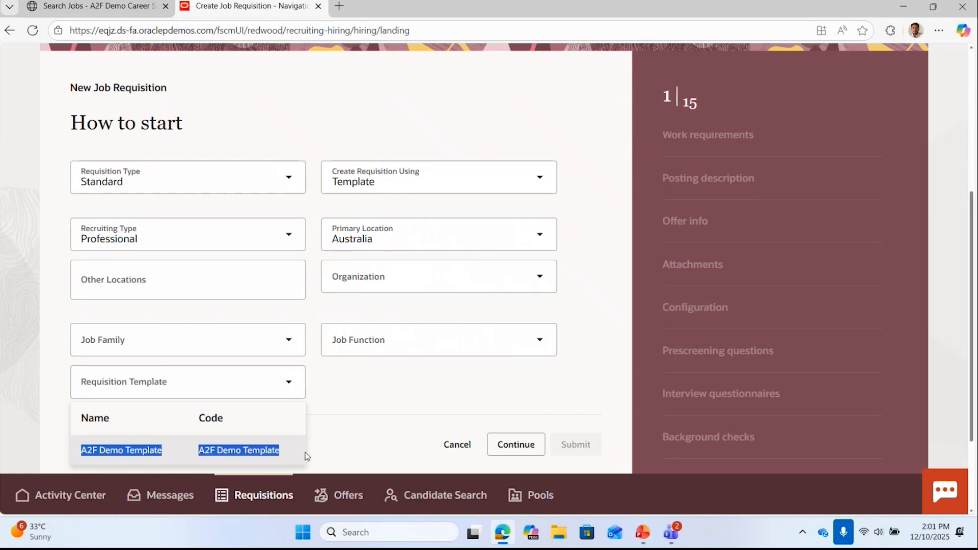
click(207, 454)
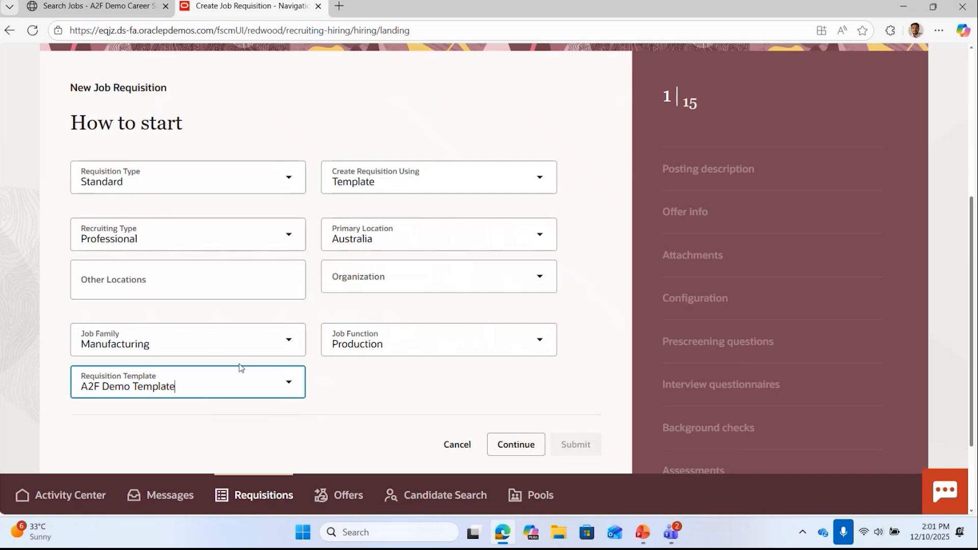
Step: Continue from How to start through the Basic info section to the Hiring team section, keeping the prefilled details
click(520, 447)
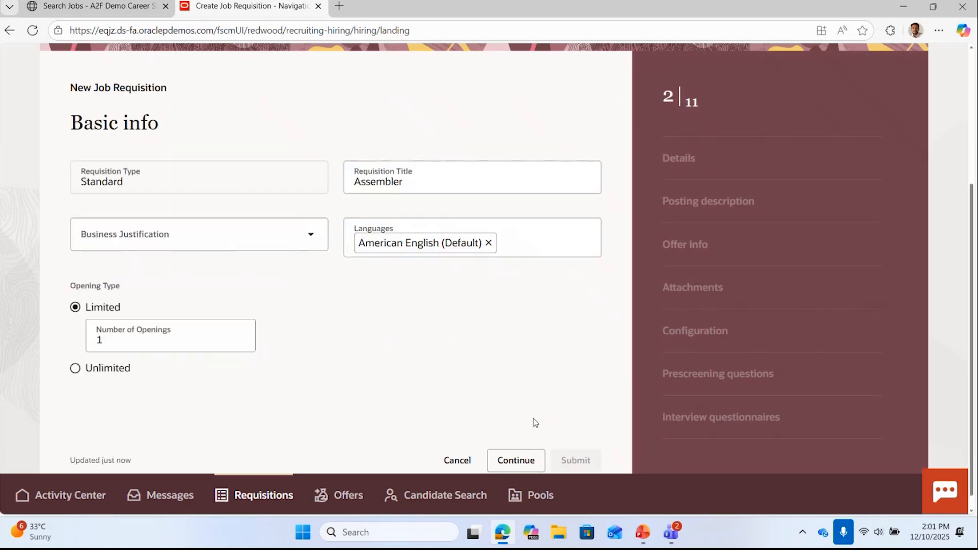
click(515, 459)
click(516, 460)
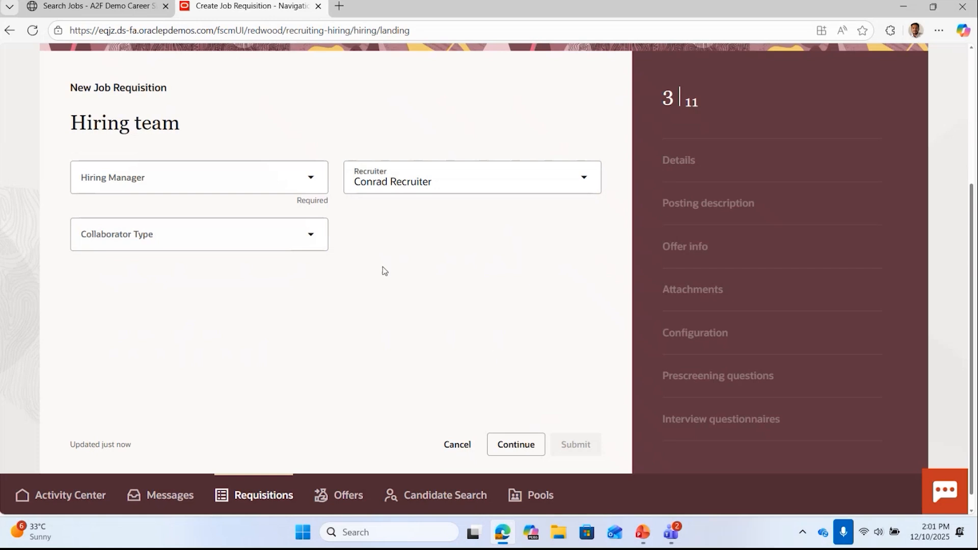
Step: Cancel out of the new job requisition and return to the application's home page
click(457, 446)
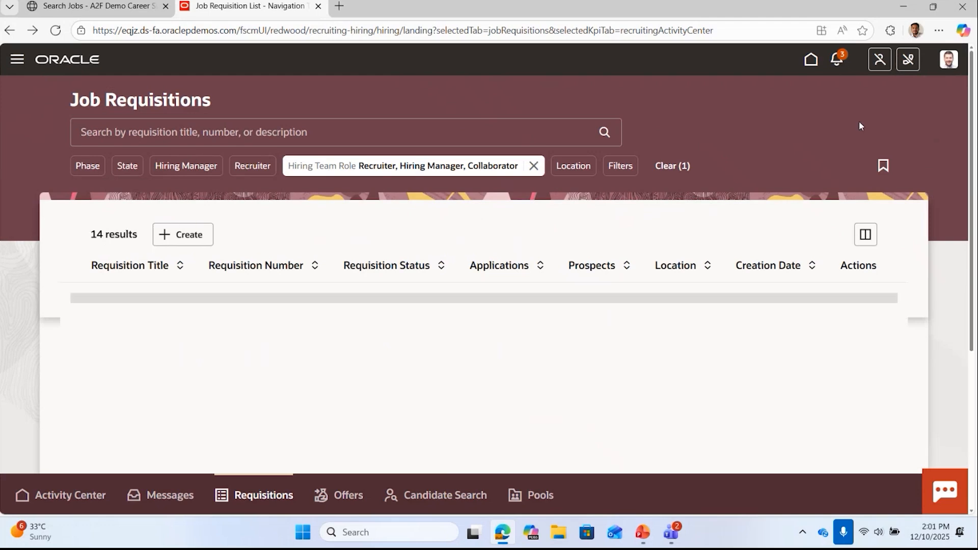
click(809, 61)
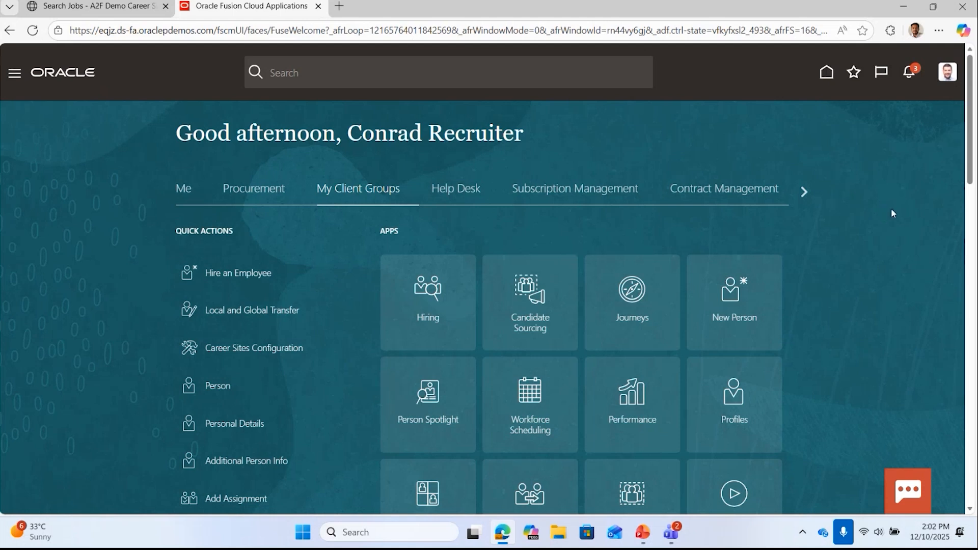
drag(976, 143, 880, 86)
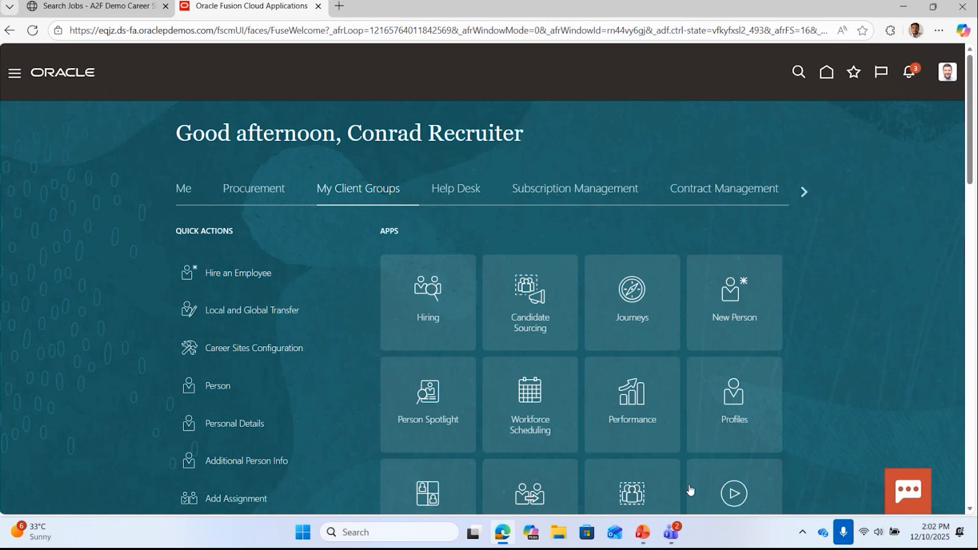
Step: Switch to the training meeting window in Microsoft Teams
mouse_move(675, 543)
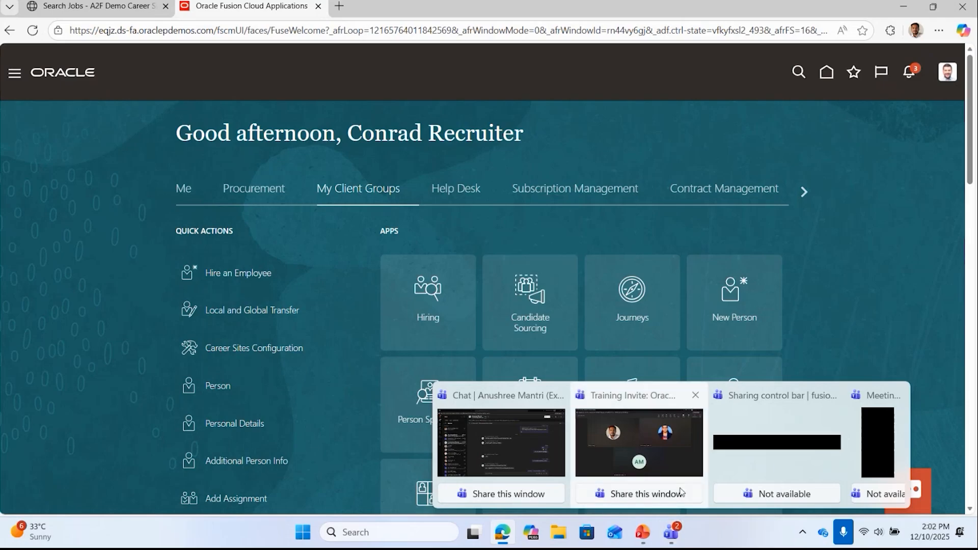
mouse_move(677, 463)
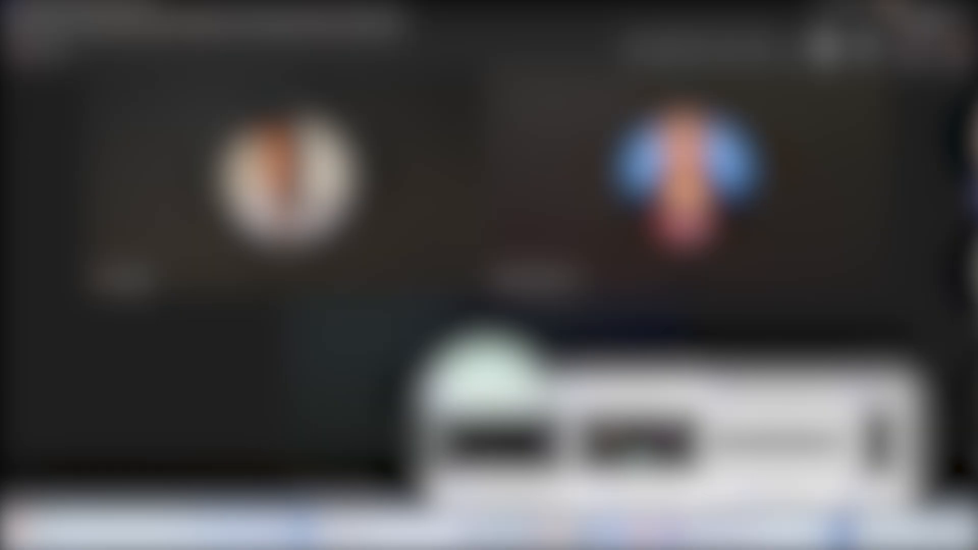
click(677, 461)
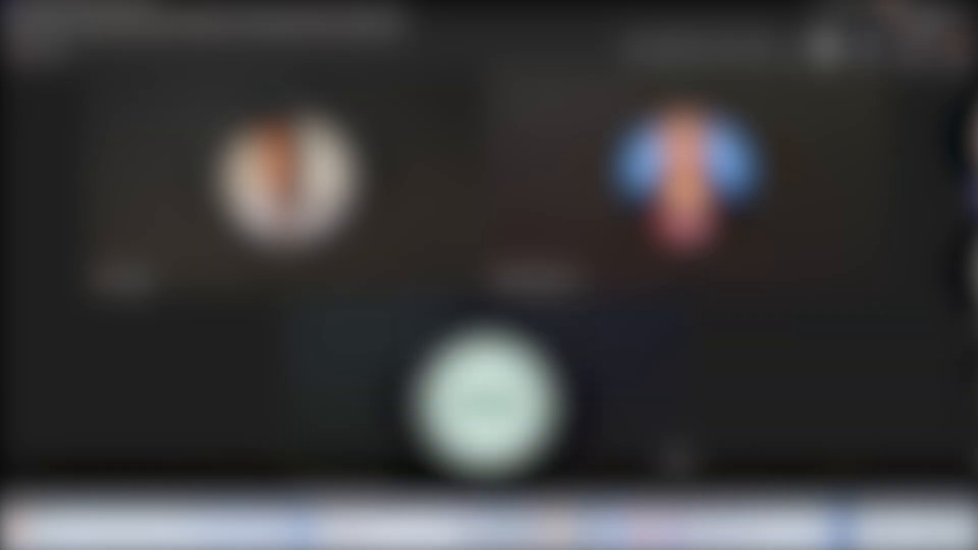